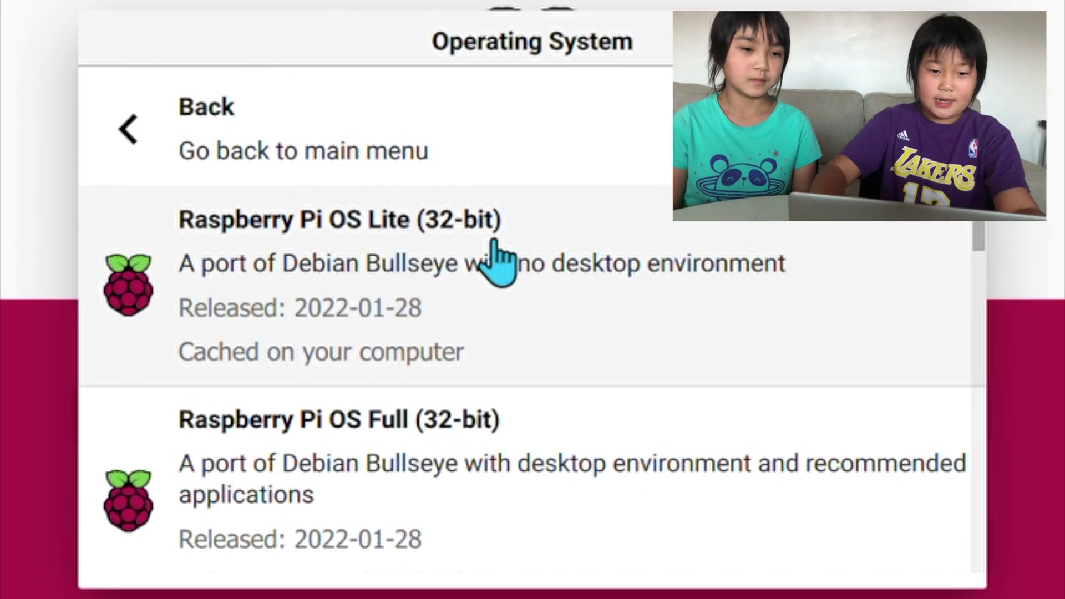
# Choose Raspberry Pi OS Lite (32-bit) as the OS and the Mass Storage USB Device as storage
pyautogui.click(702, 266)
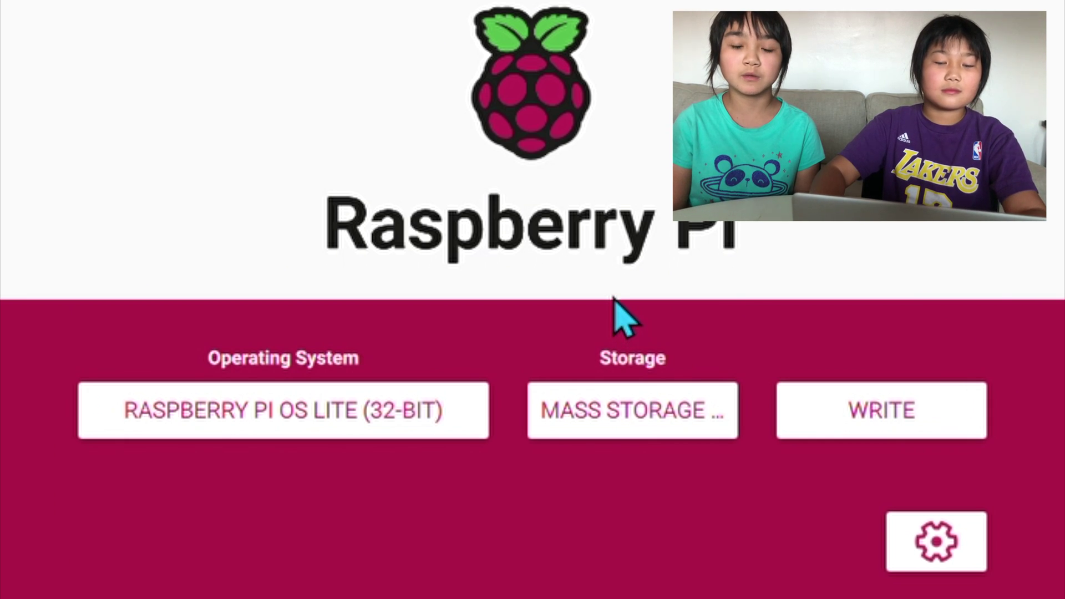
pyautogui.click(631, 392)
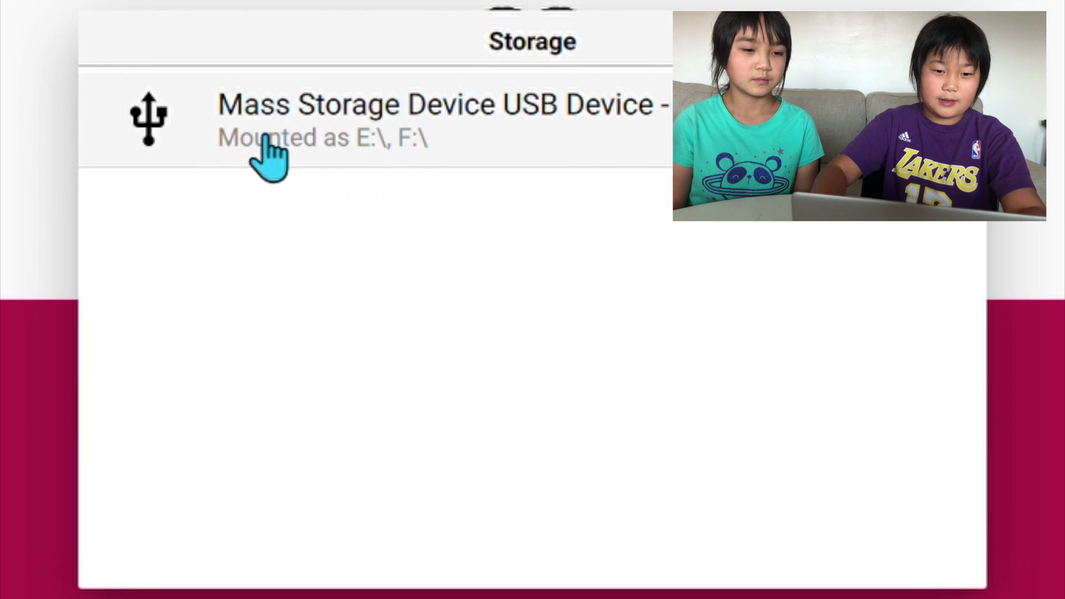
pyautogui.click(505, 149)
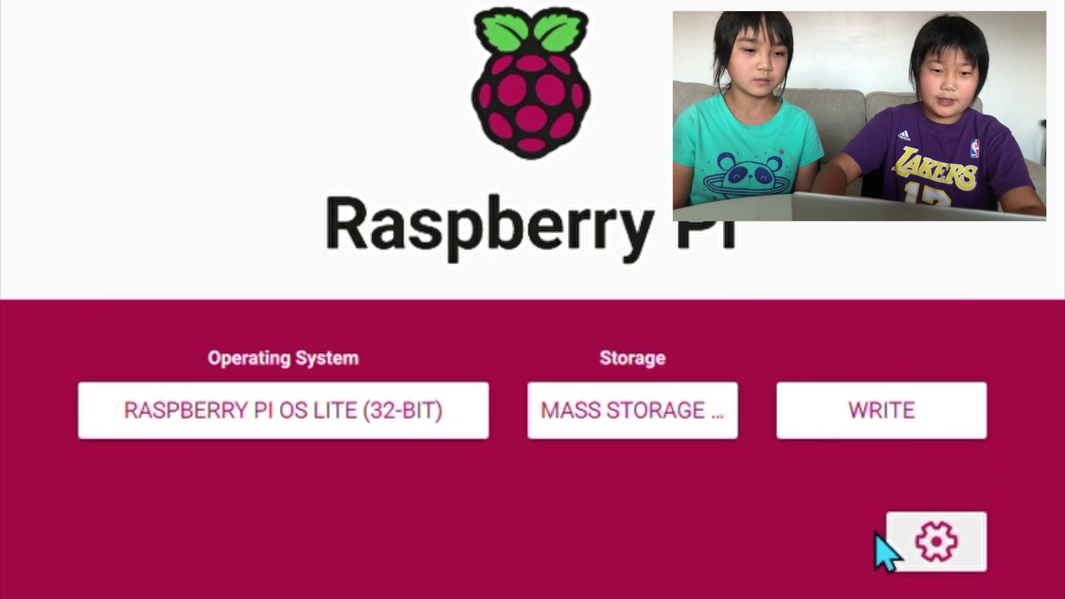
# Save the SSH and wifi advanced settings and start writing the image to the USB device
pyautogui.click(943, 557)
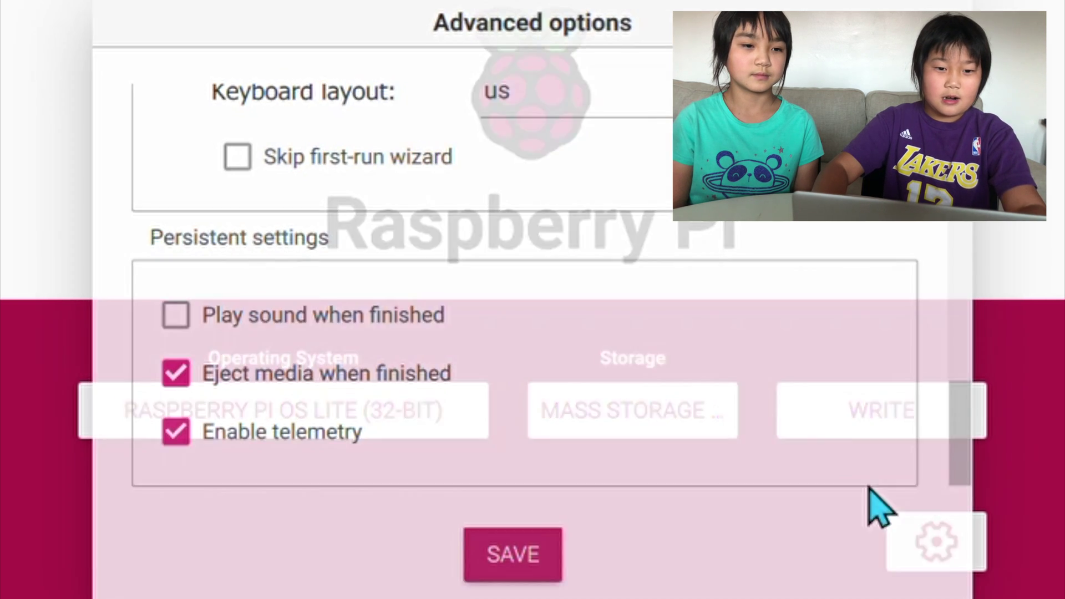
pyautogui.scroll(3, 556, 361)
pyautogui.scroll(5, 556, 360)
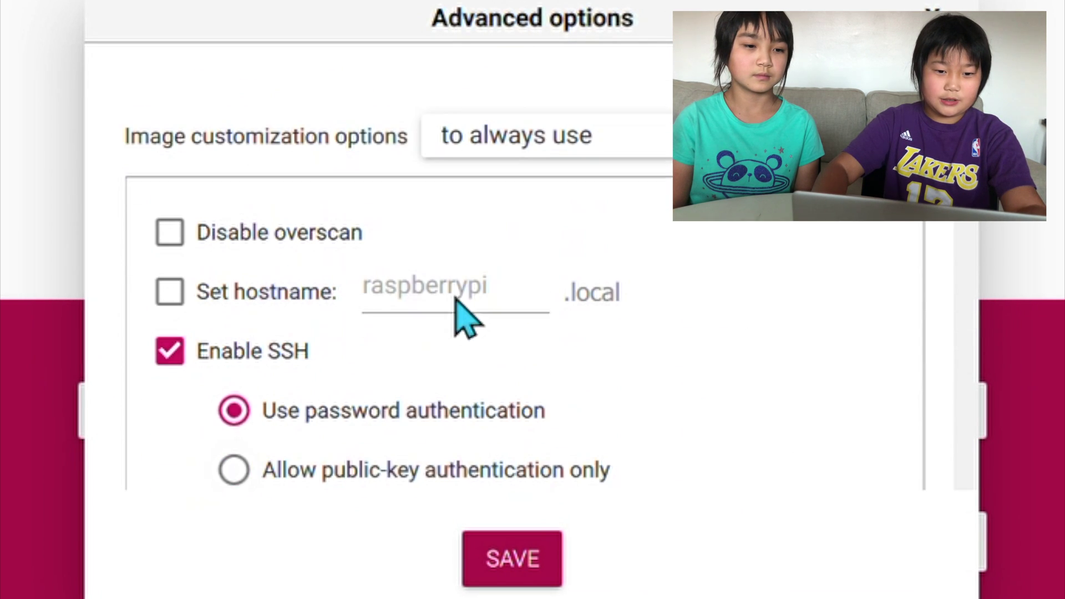
pyautogui.scroll(-6, 436, 316)
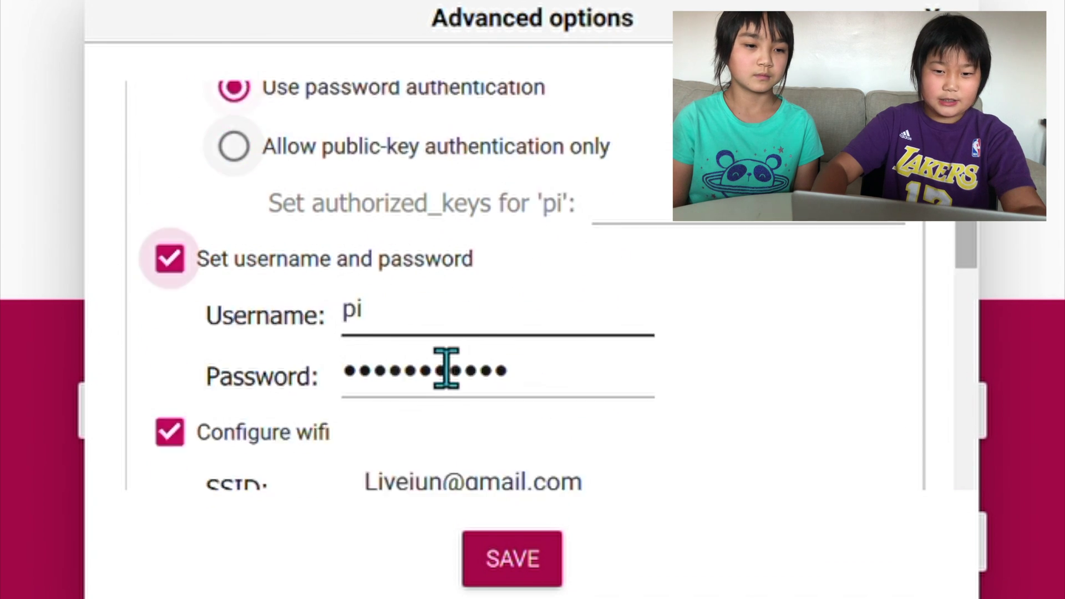
pyautogui.click(496, 556)
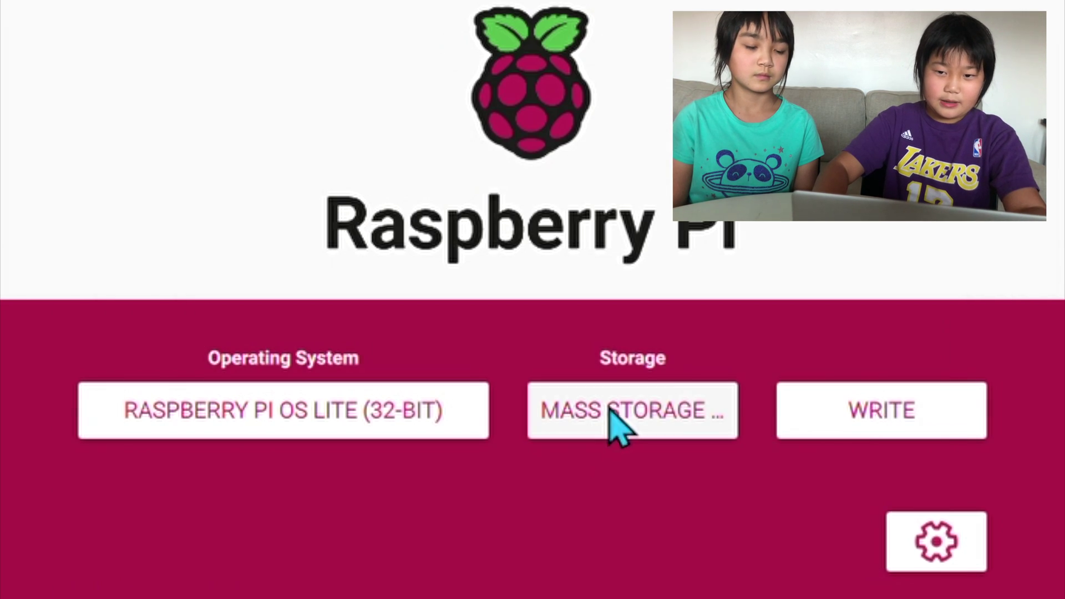
pyautogui.click(854, 413)
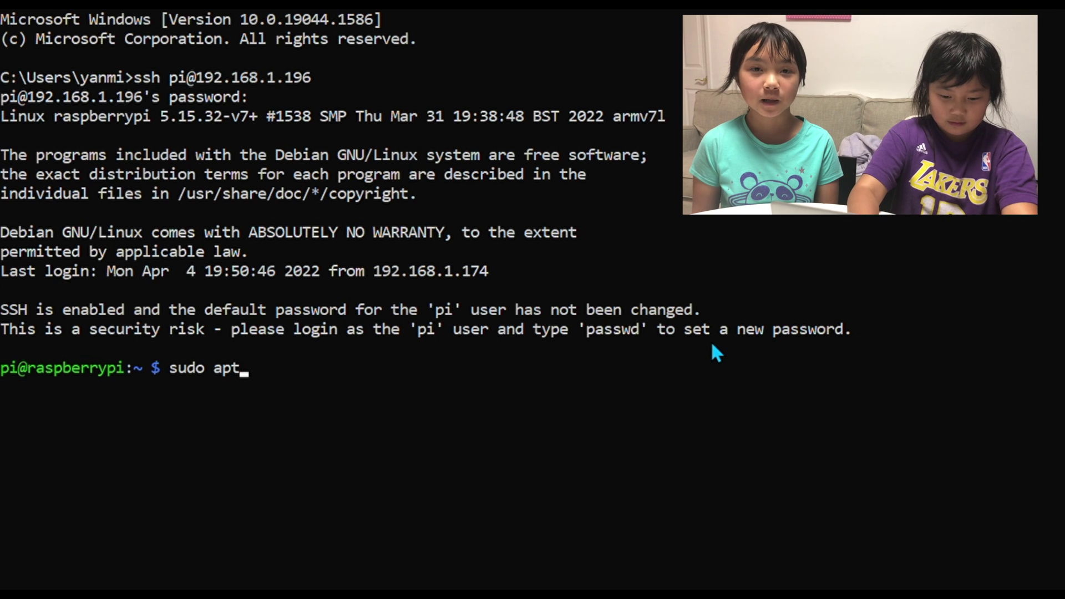
# Run sudo apt-get update and sudo apt-get upgrade on the Pi, reaching 0 packages upgraded
pyautogui.write('get ')
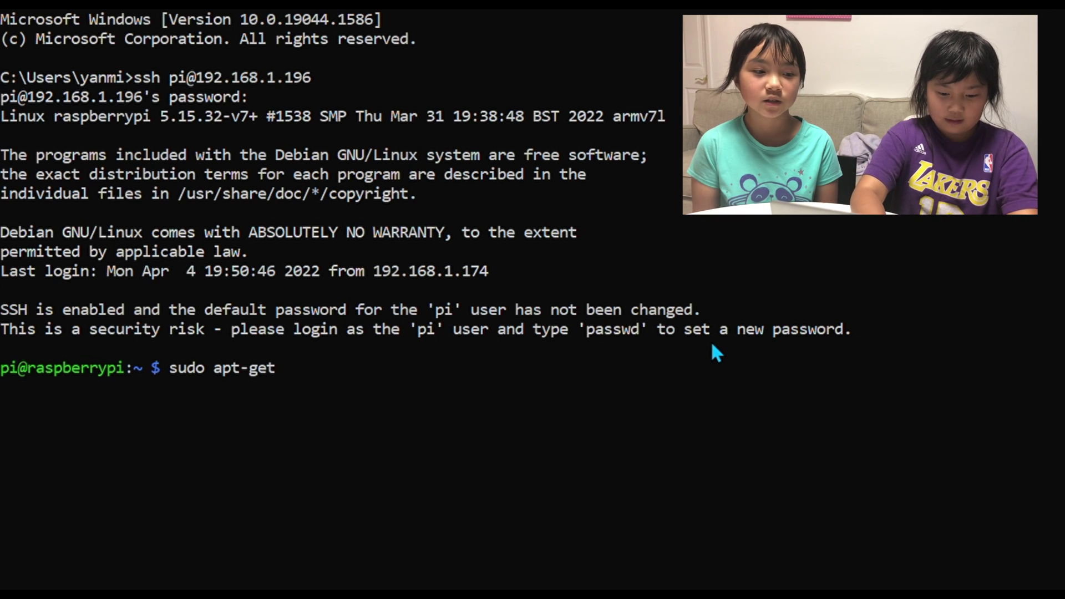
pyautogui.write('update')
pyautogui.press('Return')
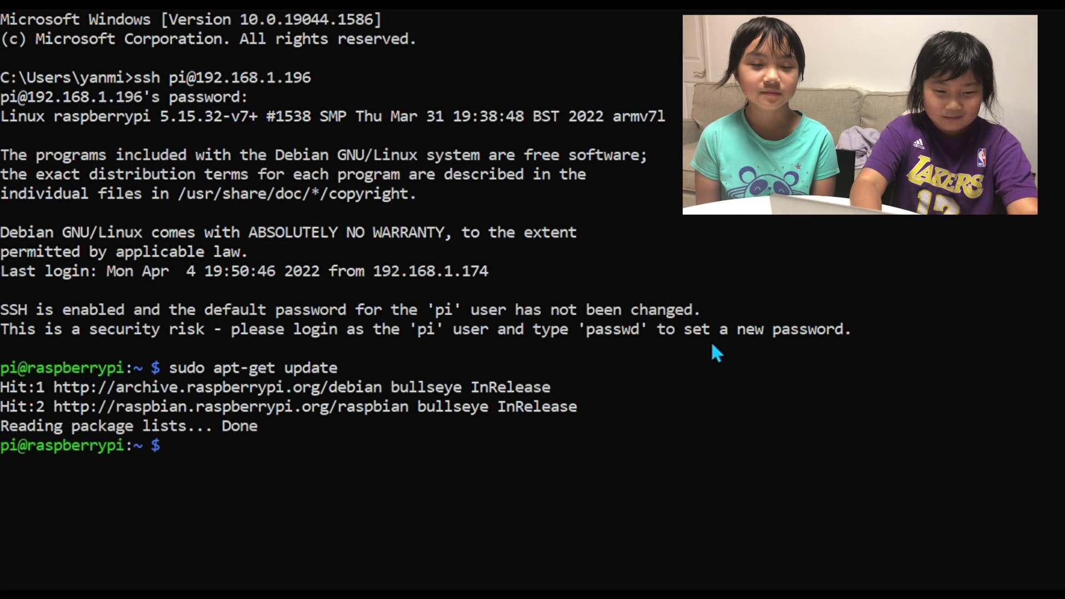
pyautogui.write('sudo apt-')
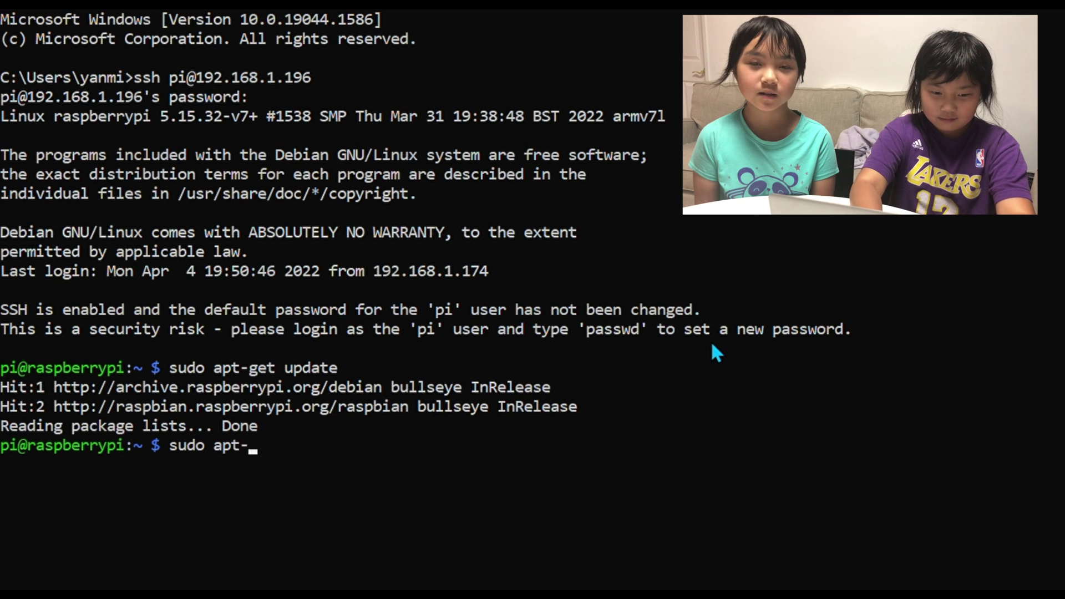
pyautogui.write('get upg')
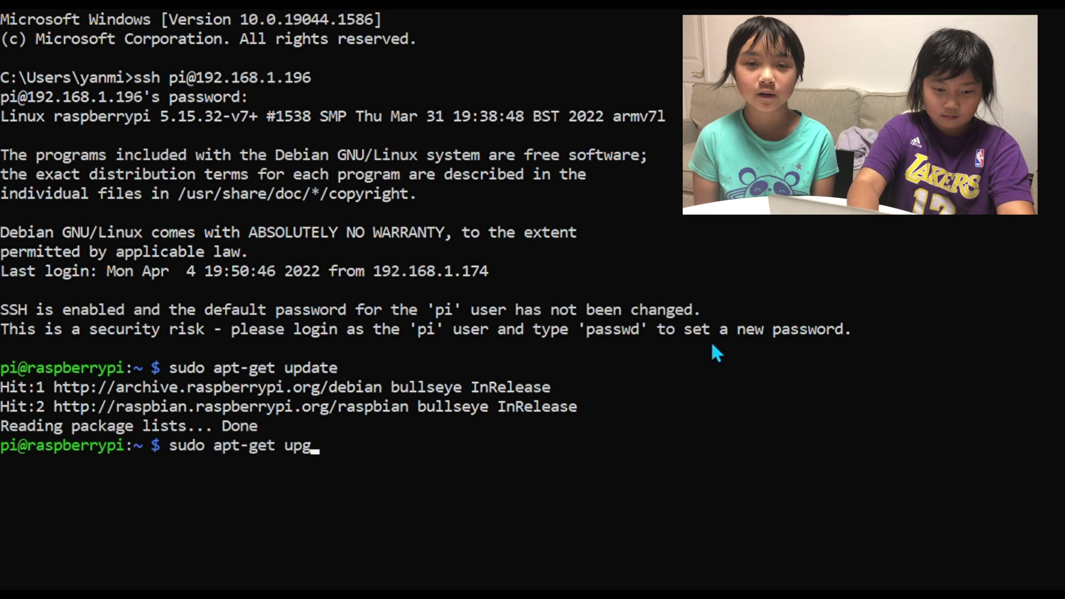
pyautogui.write('rade')
pyautogui.press('Return')
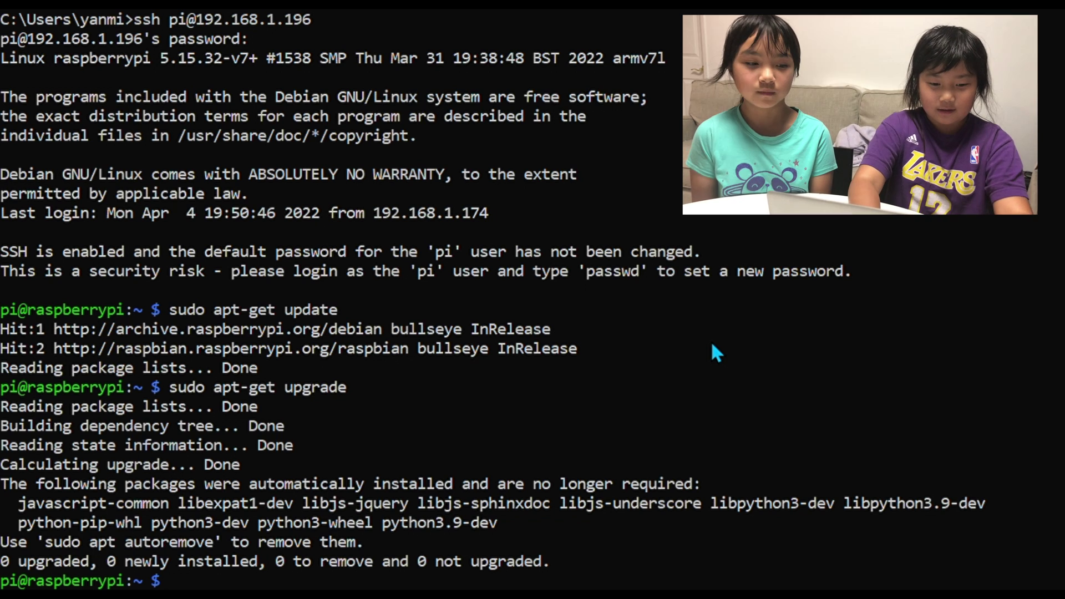
pyautogui.write('sudo a')
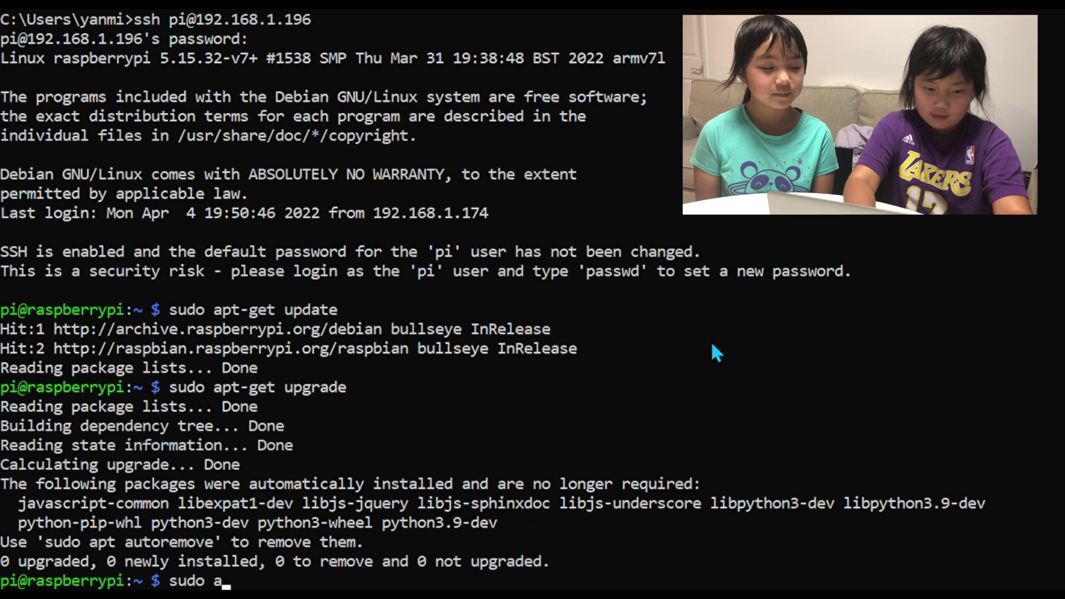
pyautogui.write('pt instal')
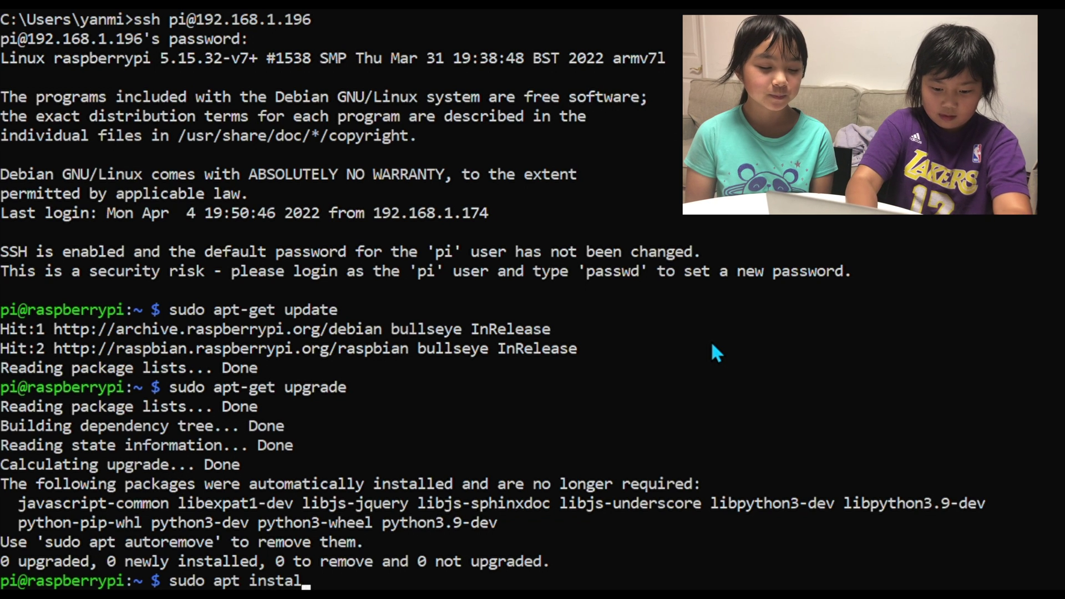
pyautogui.write('l python3')
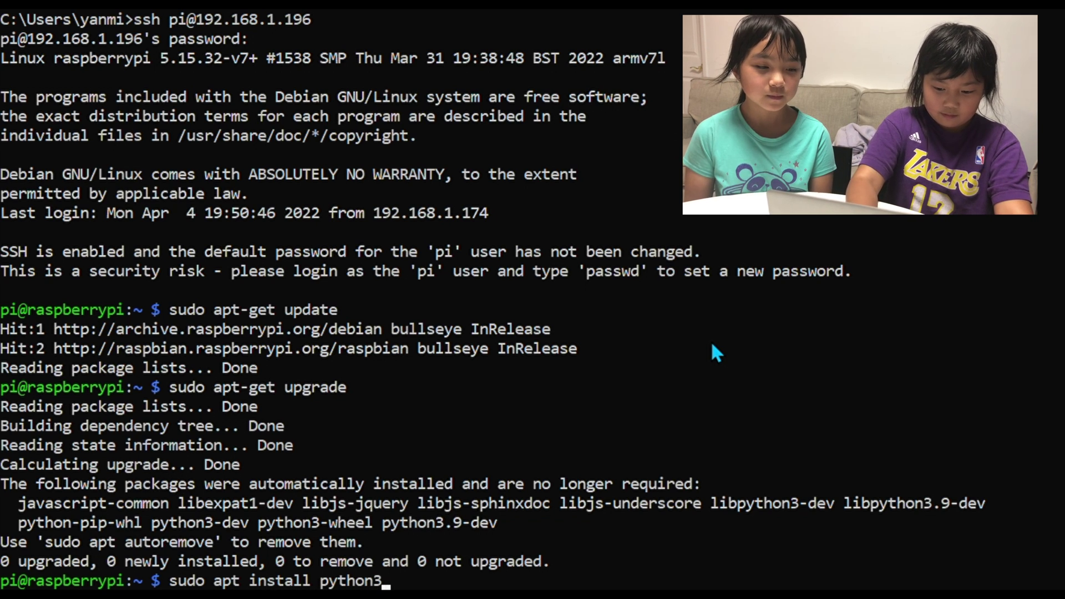
pyautogui.write('-pil')
# Install python3-pil (already newest) and python3-pip 20.3.4 on the Pi with sudo apt install
pyautogui.press('Return')
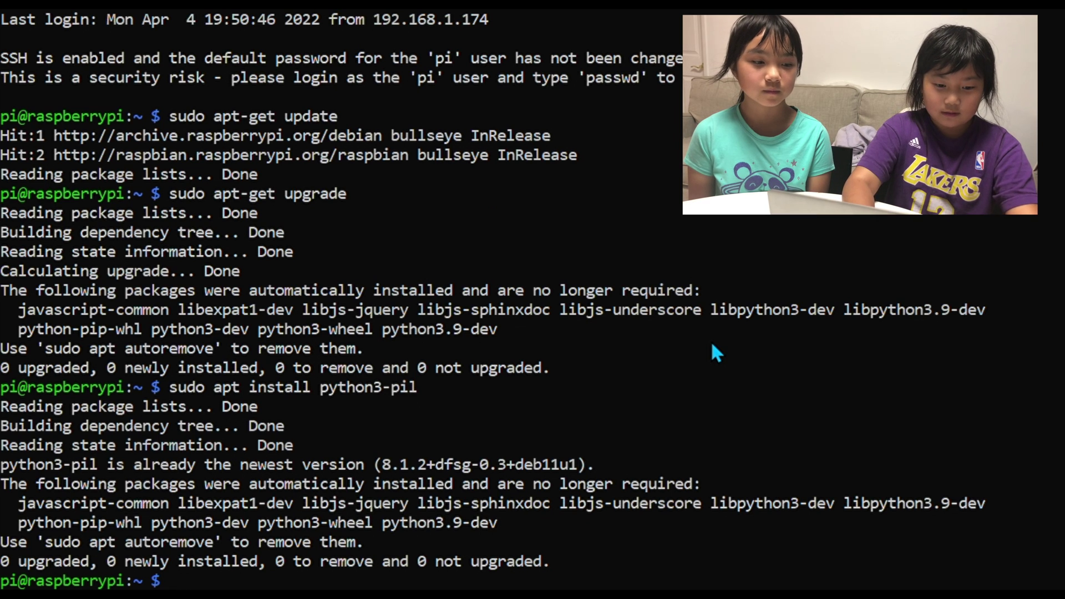
pyautogui.write('sudo apt-g')
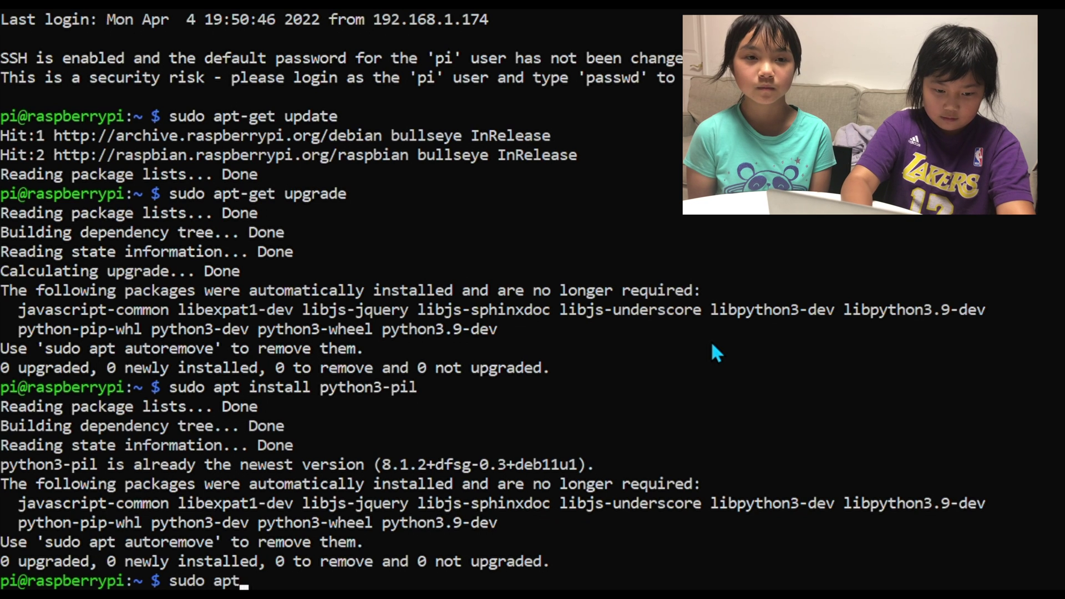
pyautogui.press('BackSpace')
pyautogui.press('BackSpace')
pyautogui.write('i')
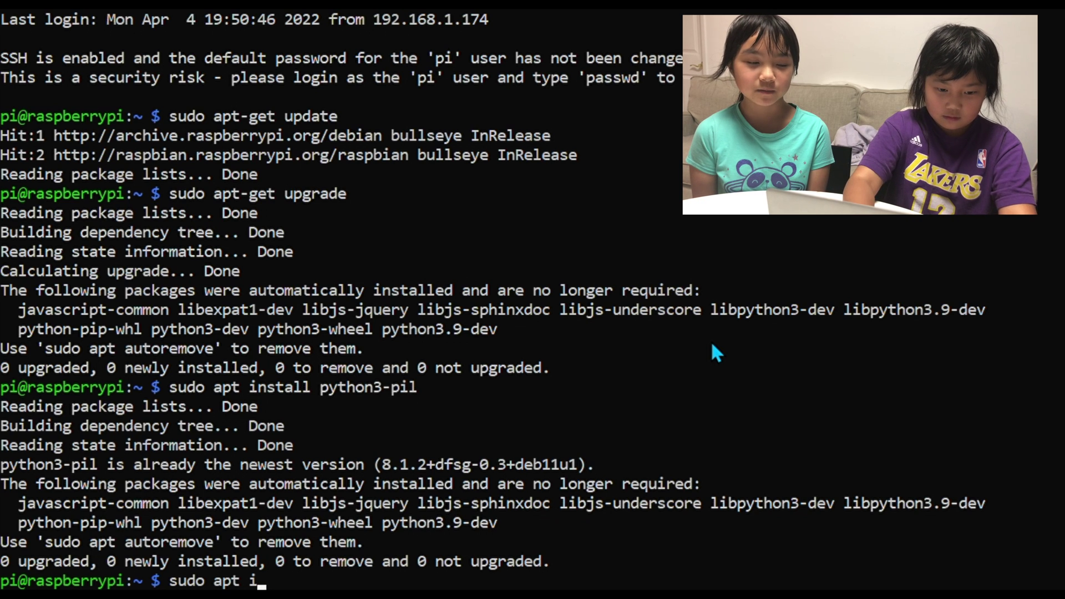
pyautogui.write('nstall ')
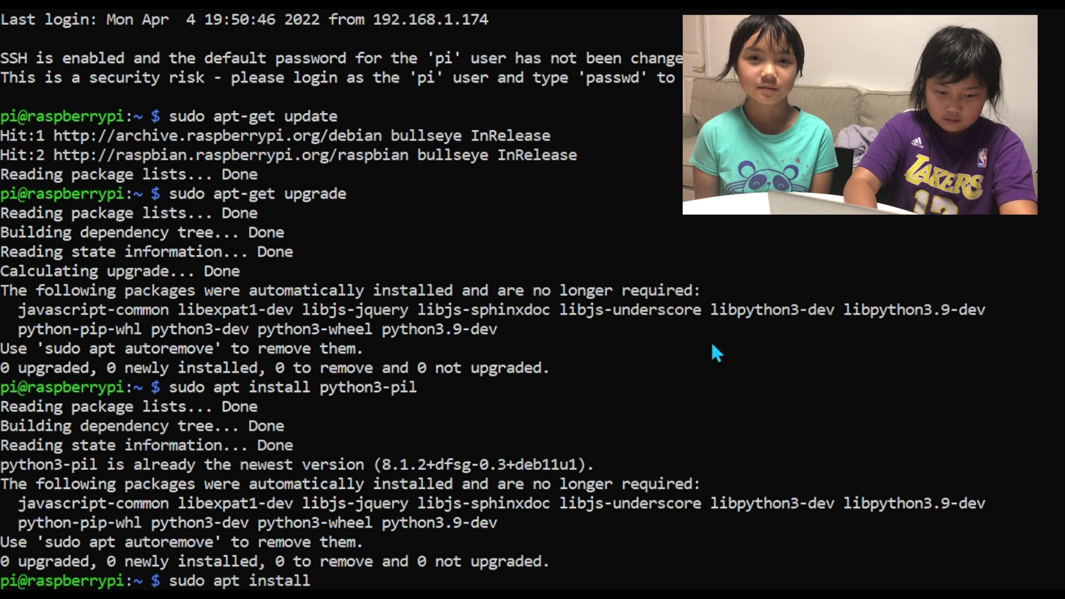
pyautogui.write('python3-')
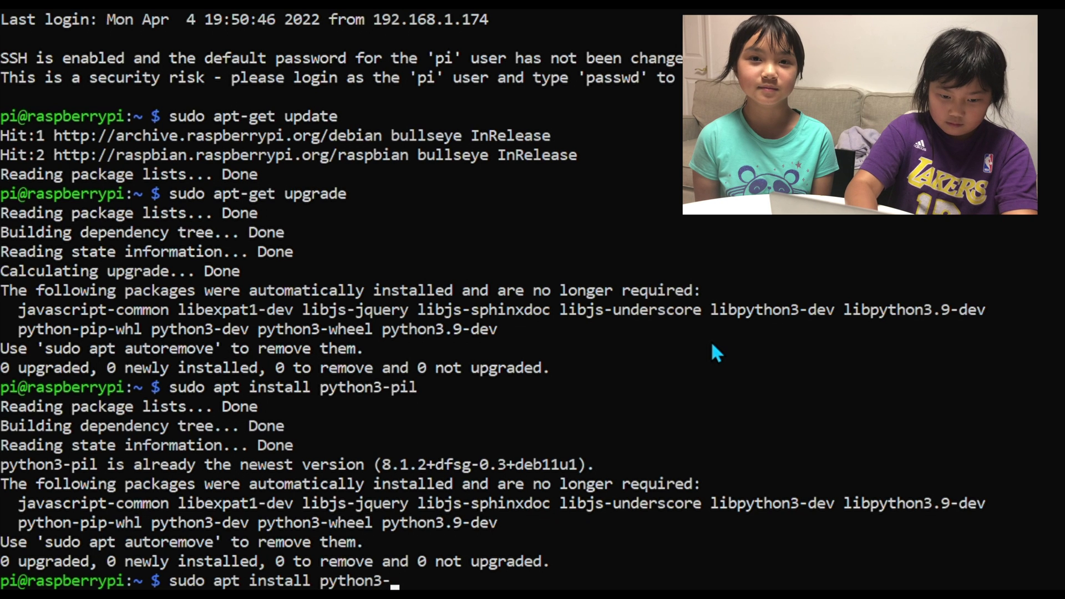
pyautogui.write('pip')
pyautogui.press('Return')
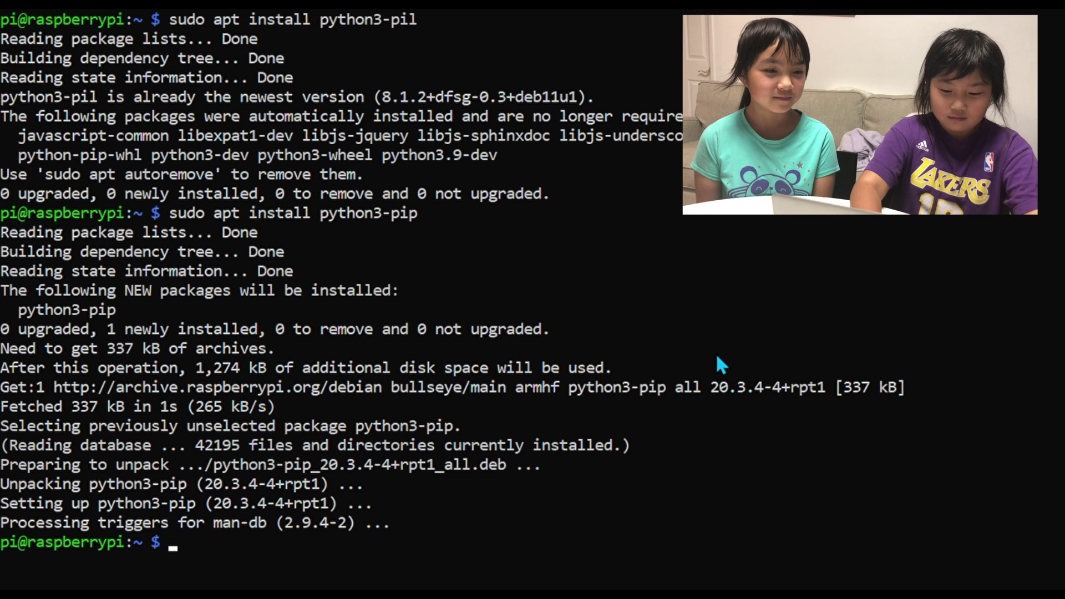
# Upgrade setuptools to 62.0.0 with sudo pip3 install --upgrade setuptools
pyautogui.write('sudo')
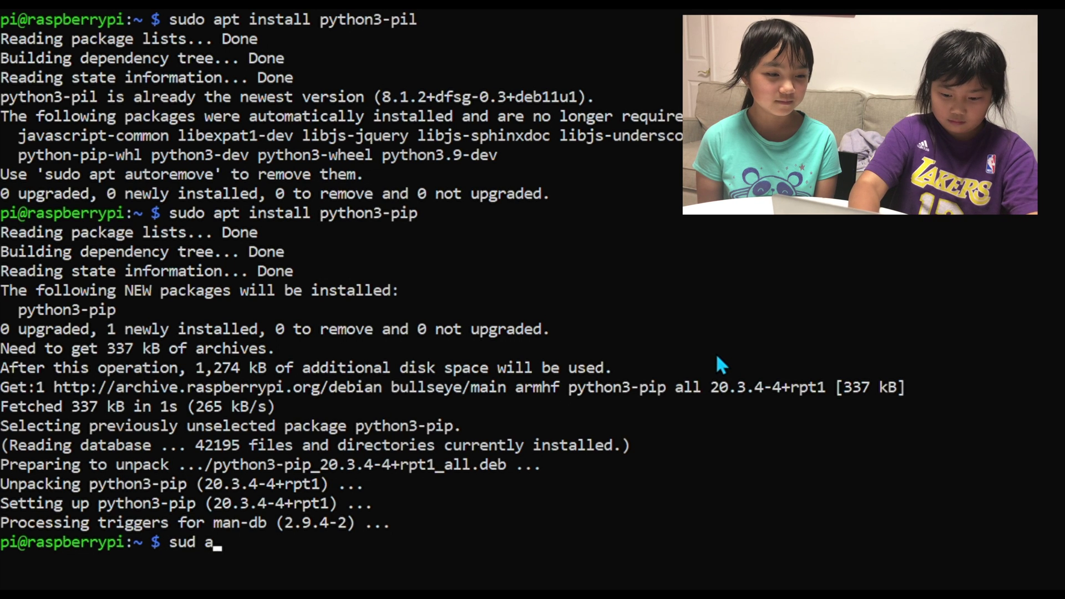
pyautogui.press('BackSpace')
pyautogui.press('BackSpace')
pyautogui.write('do')
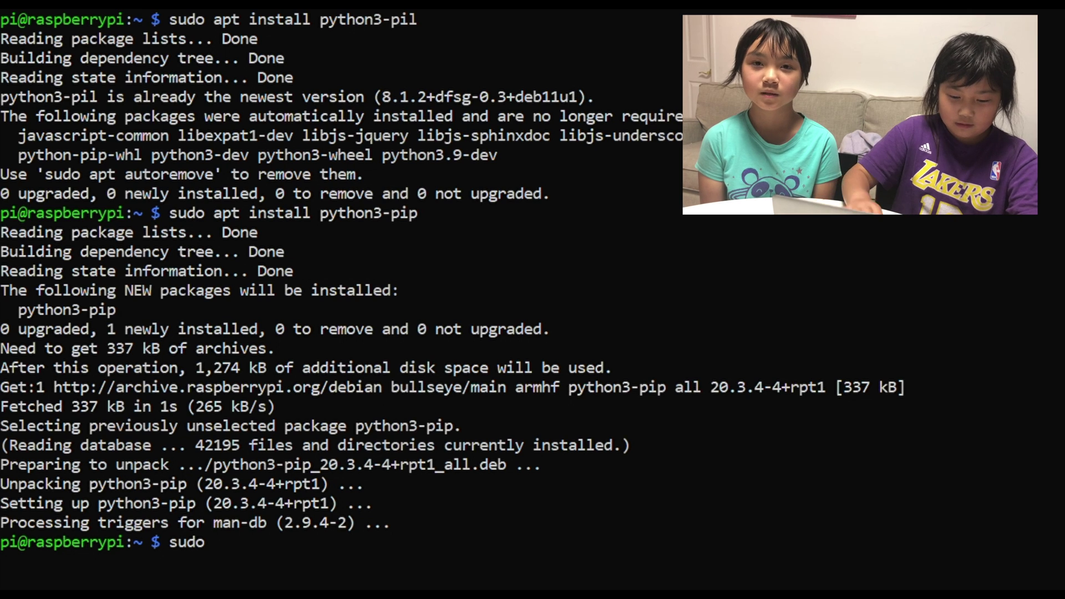
pyautogui.write('pip3')
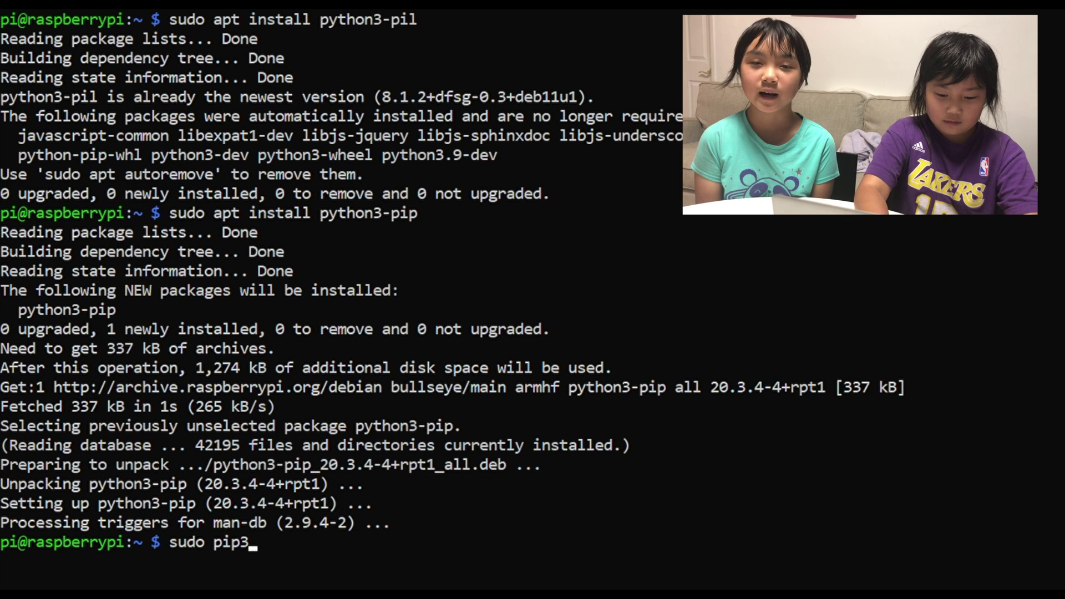
pyautogui.write(' install --')
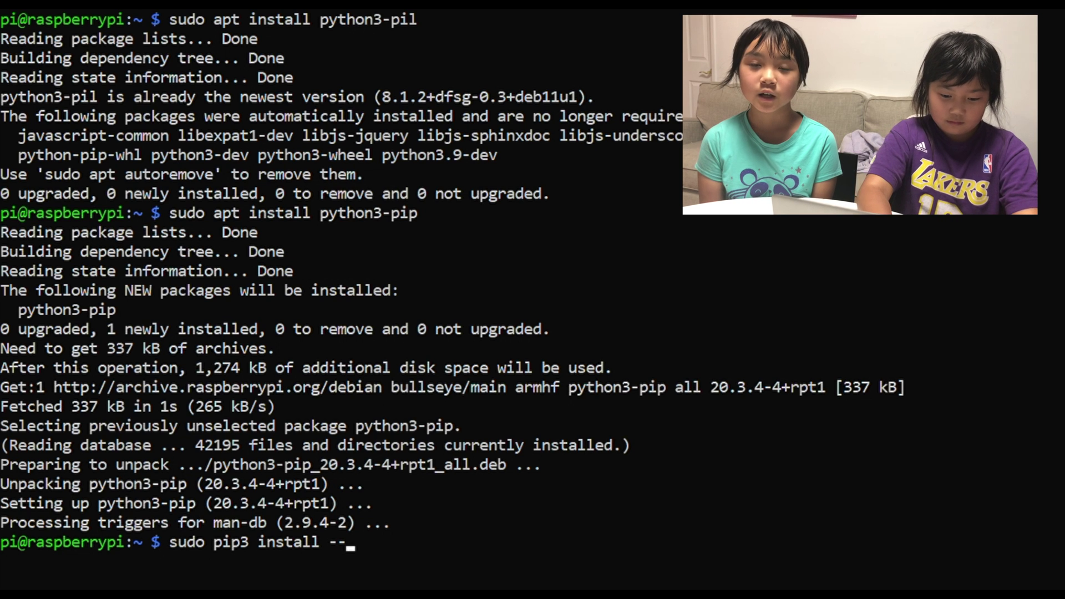
pyautogui.write('upgrade ')
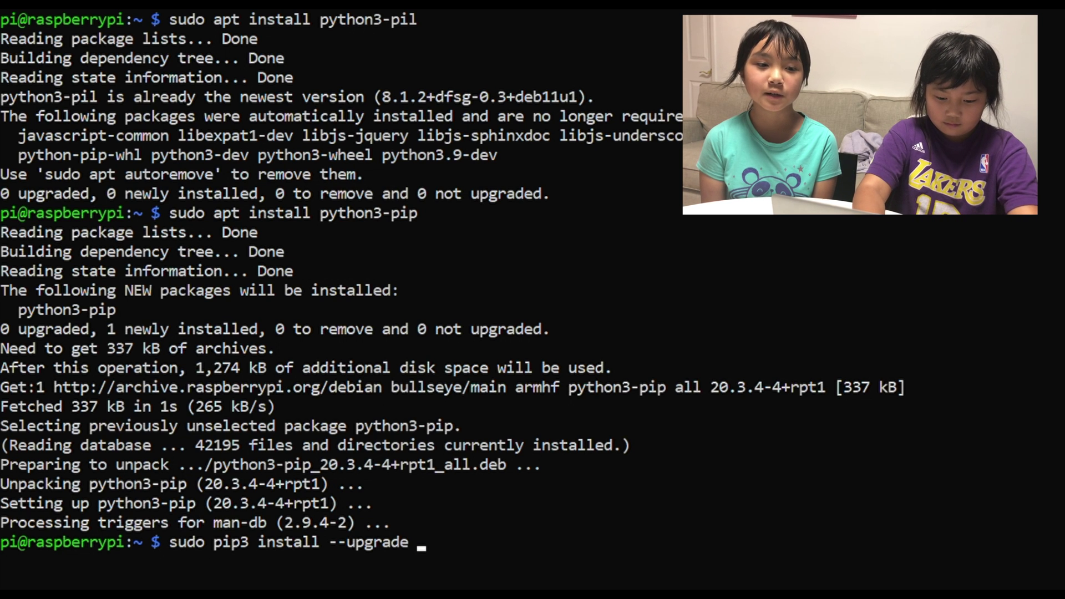
pyautogui.write('setuptools')
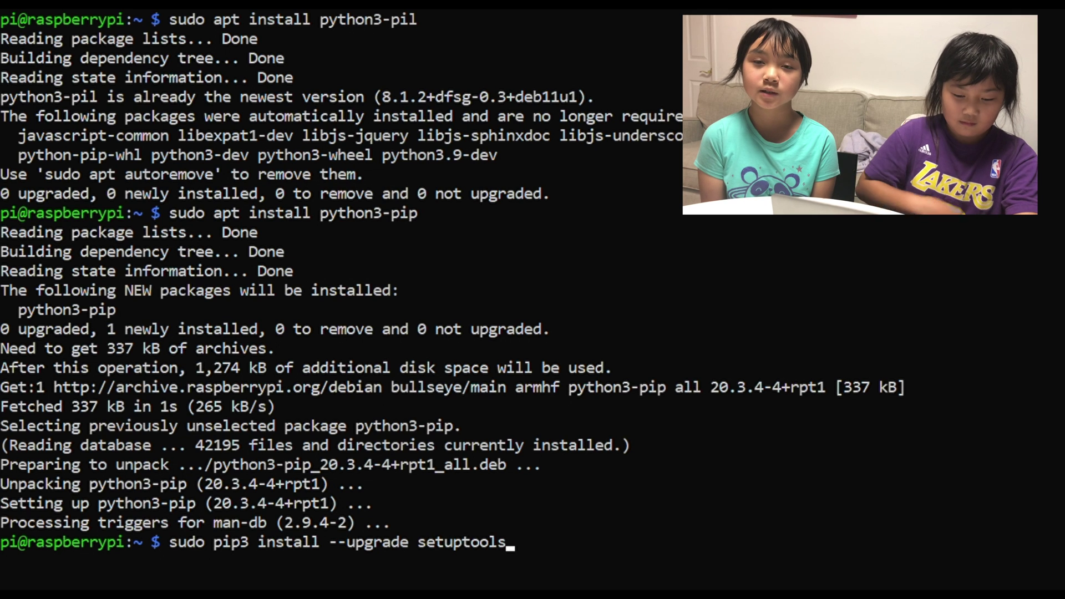
pyautogui.press('Return')
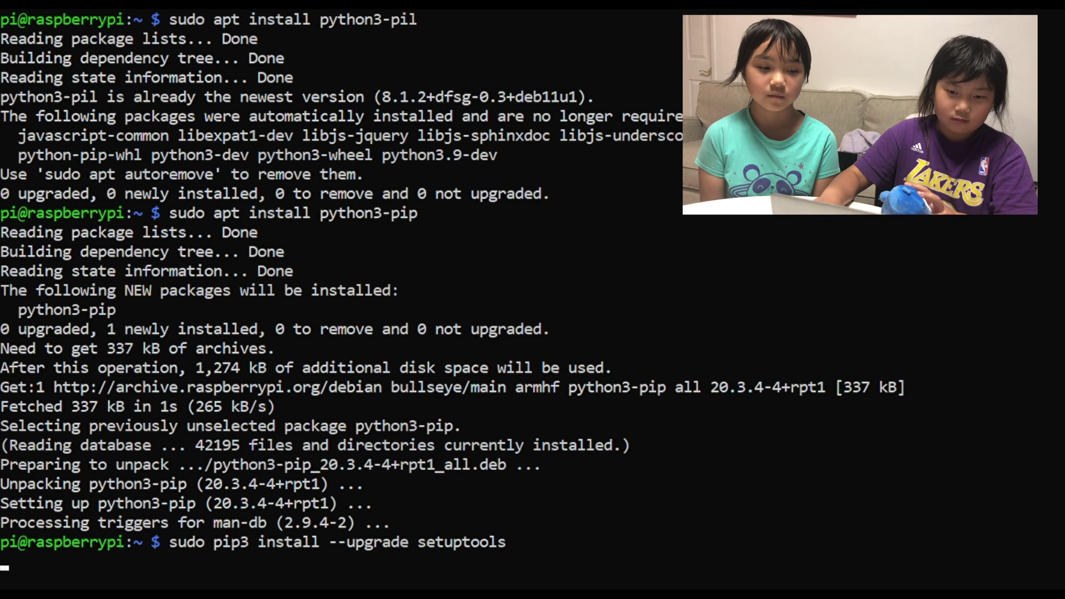
pyautogui.scroll(-2, 676, 236)
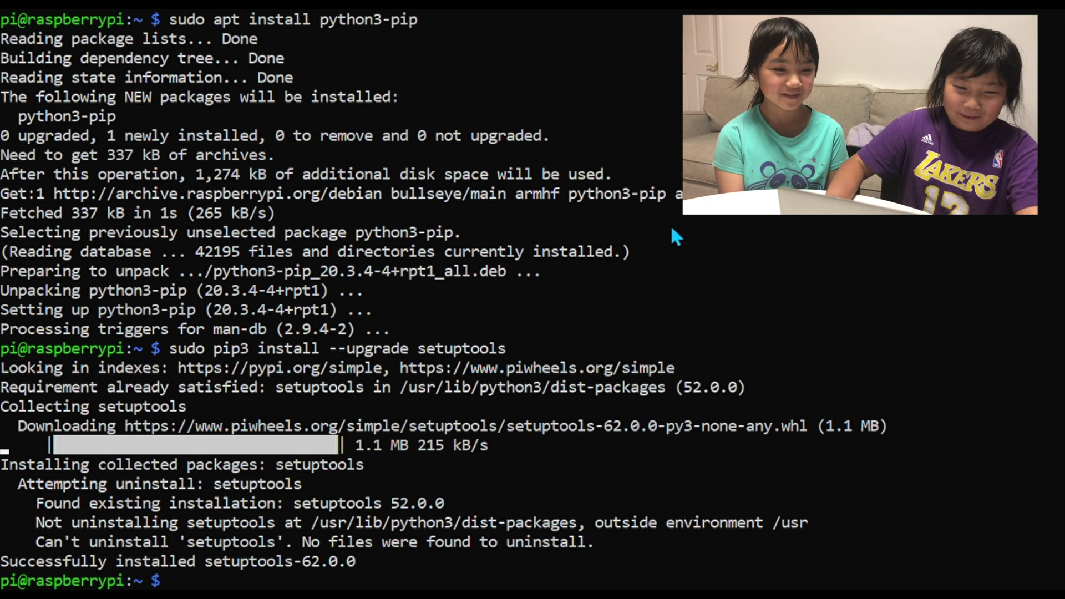
# Change to the home directory and install adafruit-python-shell 1.3.3 with sudo pip3
pyautogui.write('cd ~')
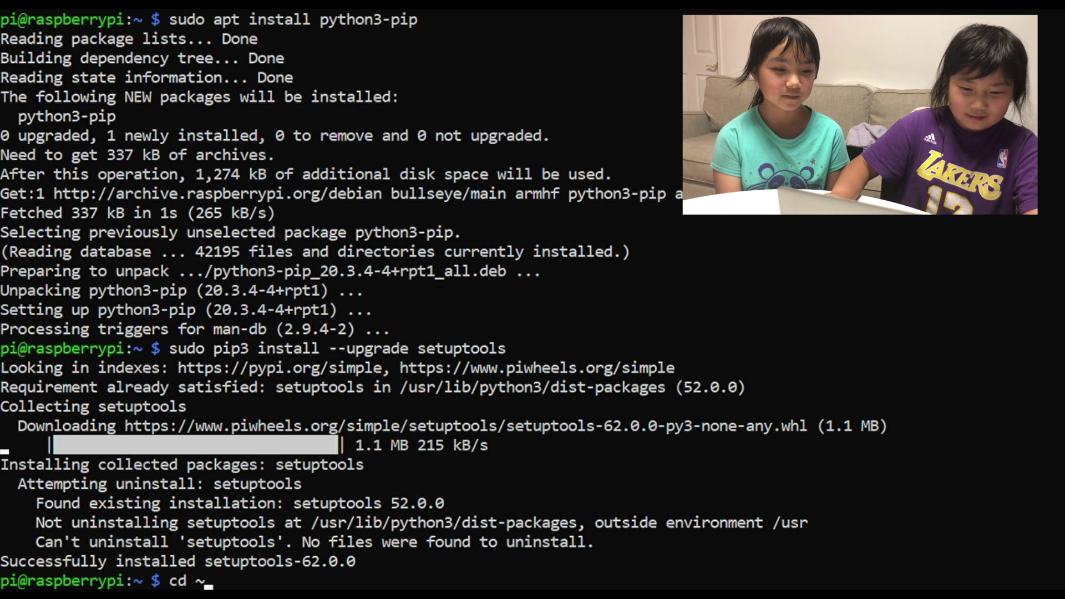
pyautogui.press('Return')
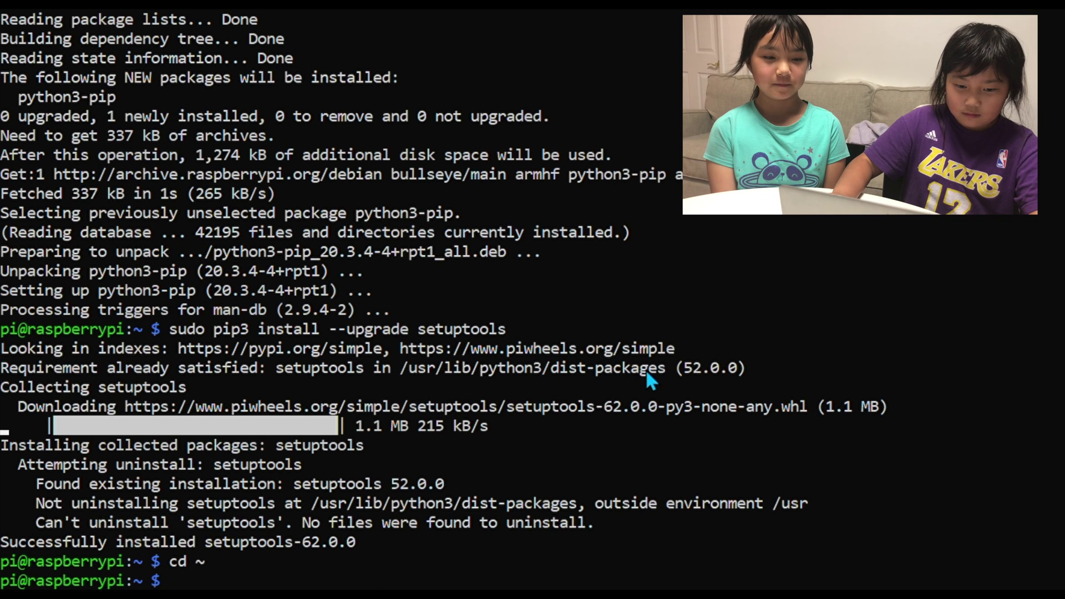
pyautogui.write('sudo pip3 install --upgrade adafruit-python-shell')
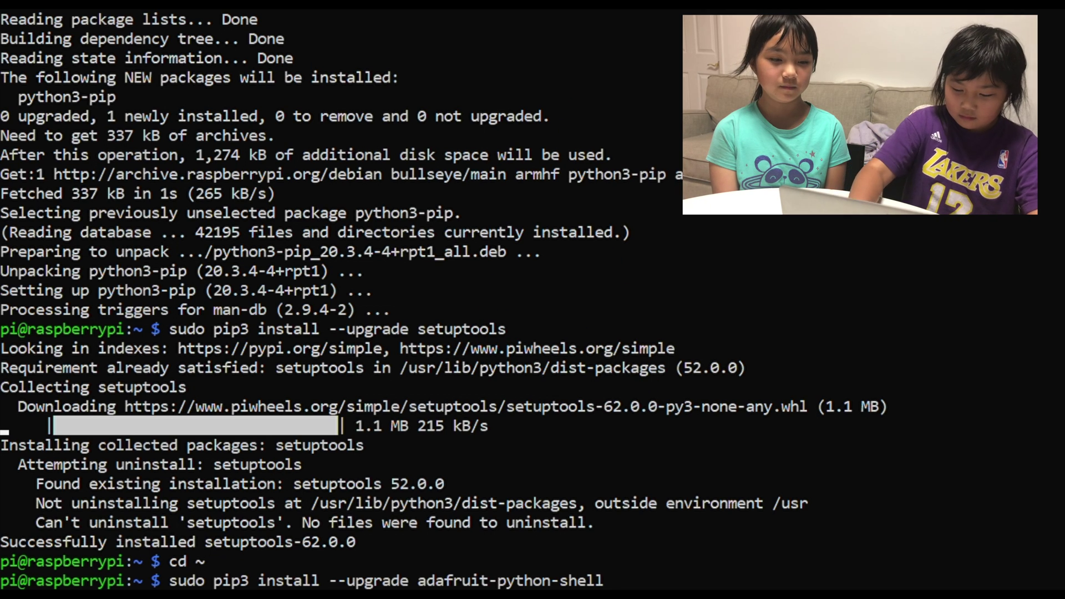
pyautogui.press('Return')
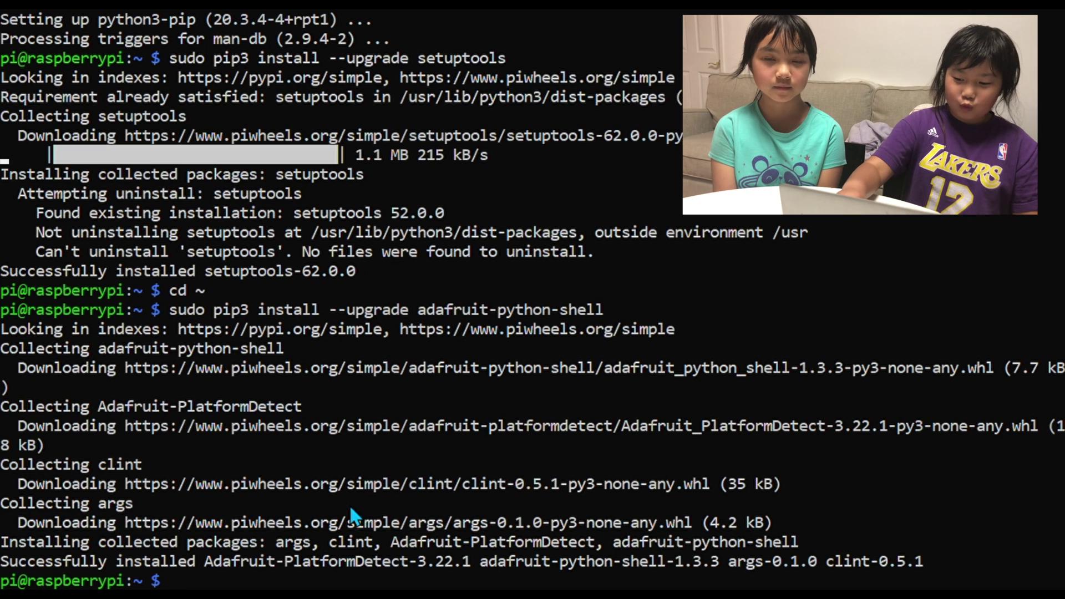
pyautogui.rightClick(446, 518)
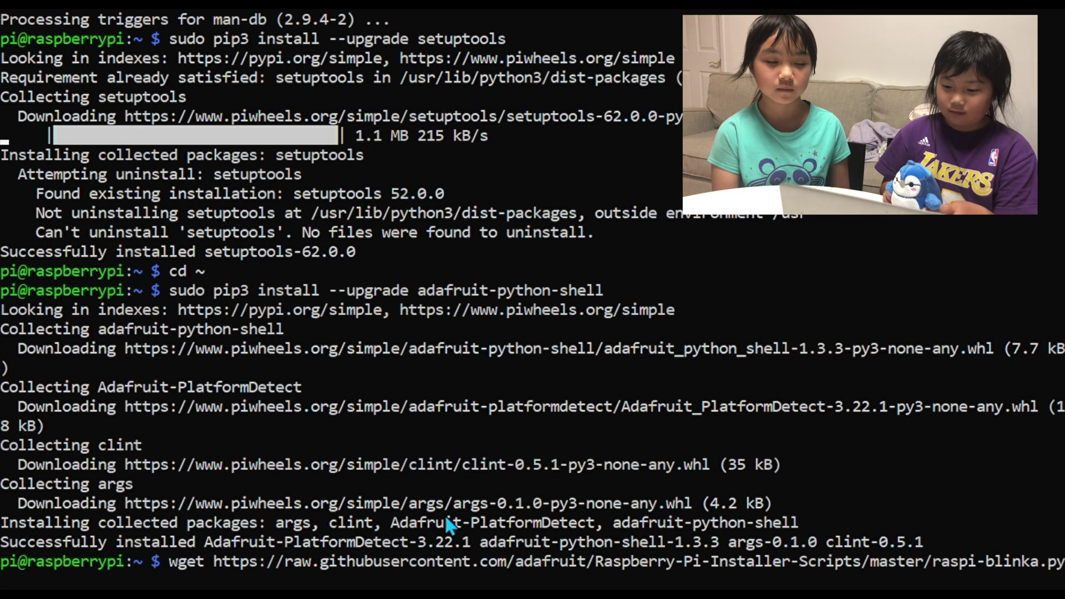
# Download raspi-blinka.py with wget and run it with sudo python3 to enable I2C, SPI and Serial
pyautogui.press('Return')
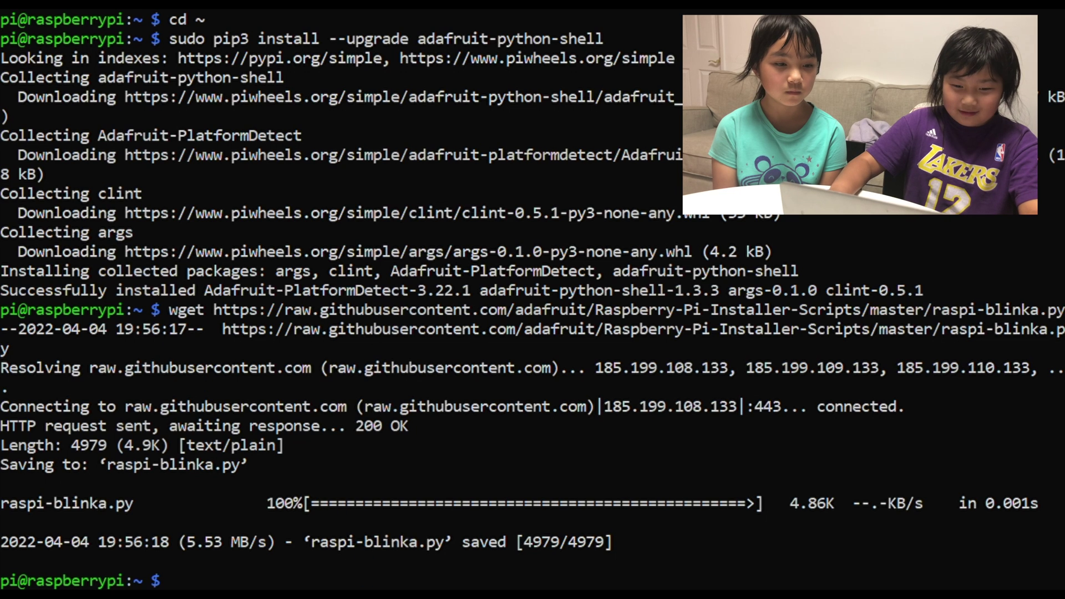
pyautogui.write('sudo python3 raspi-blinka.py')
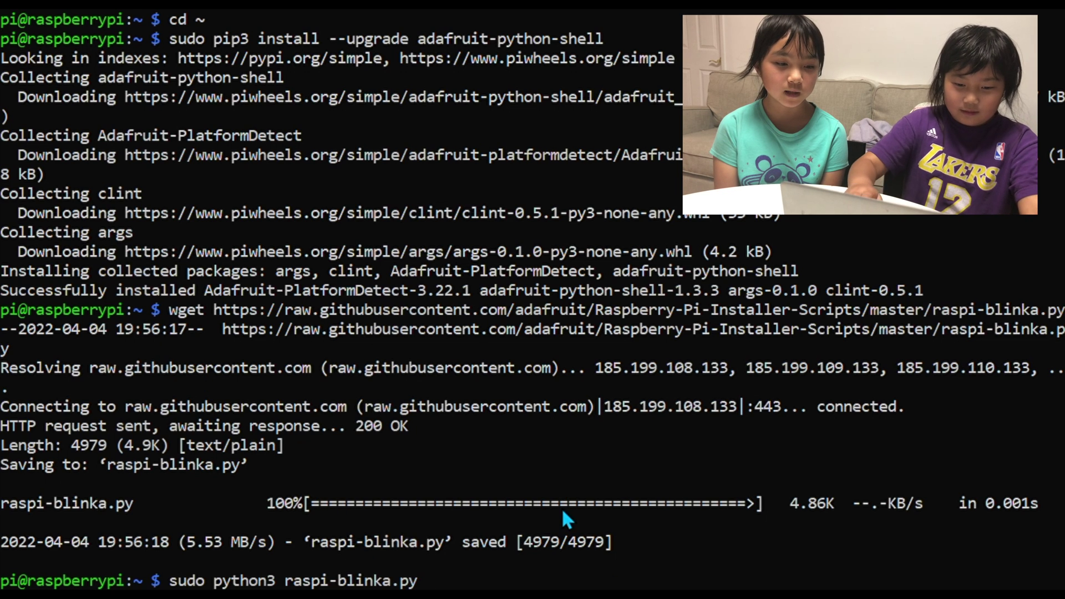
pyautogui.press('Return')
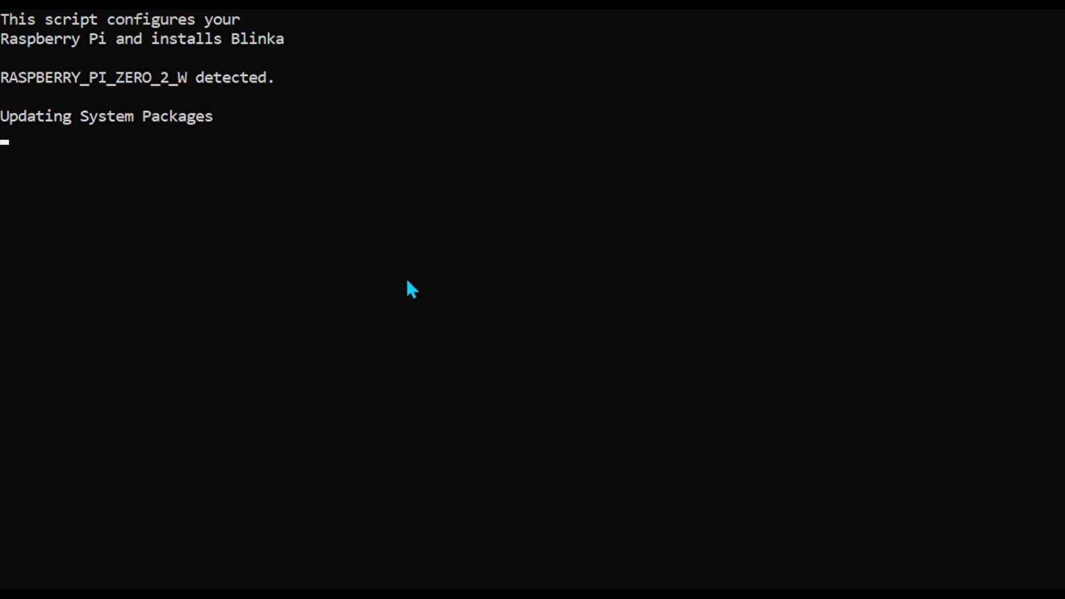
pyautogui.press('Down')
pyautogui.press('Up')
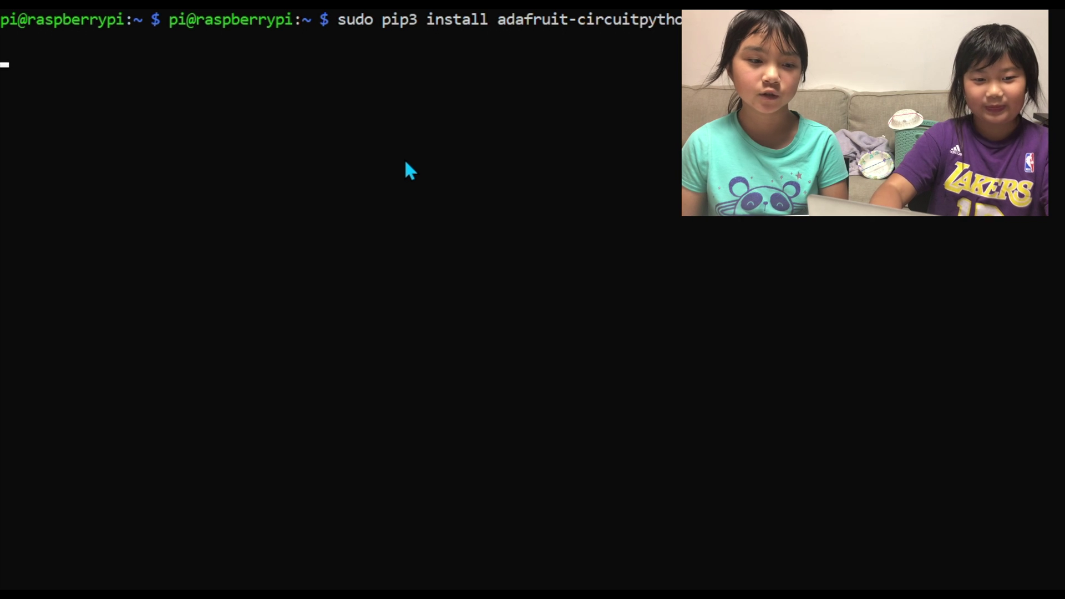
# Install the adafruit-circuitpython framebuf, pixel-framebuf and neopixel 6.3.0 libraries with sudo pip3
pyautogui.press('Return')
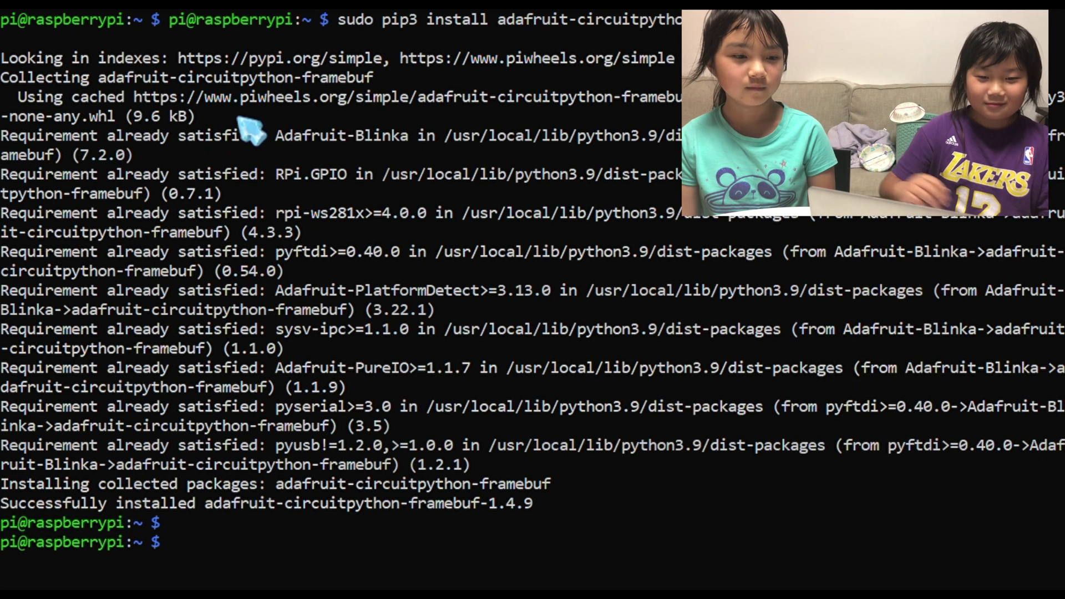
pyautogui.write('sudo pip3 install adafruit-circuitpython-pixel-framebuf')
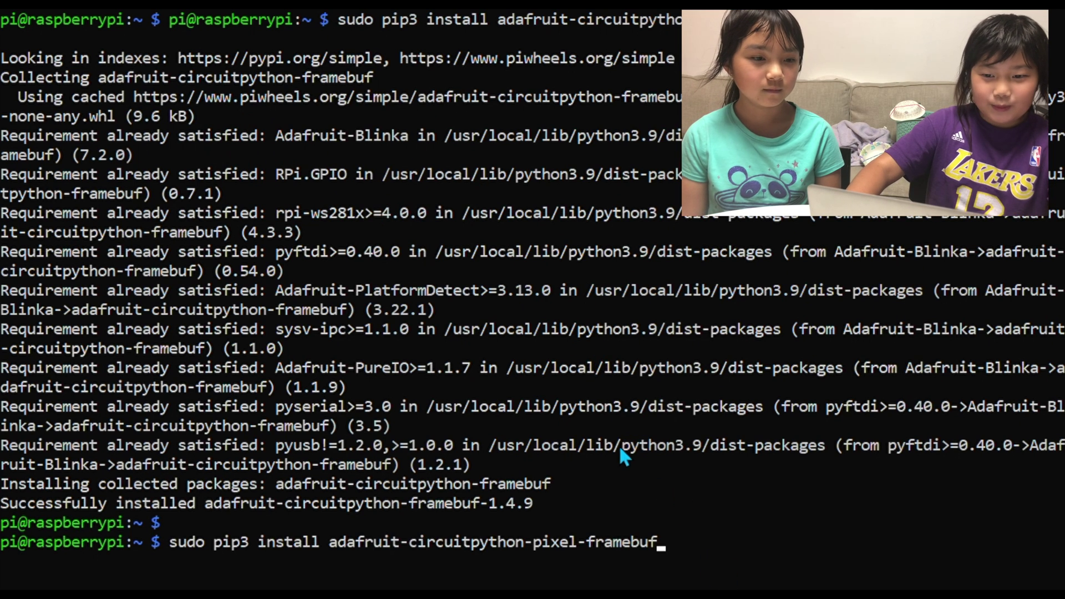
pyautogui.press('Return')
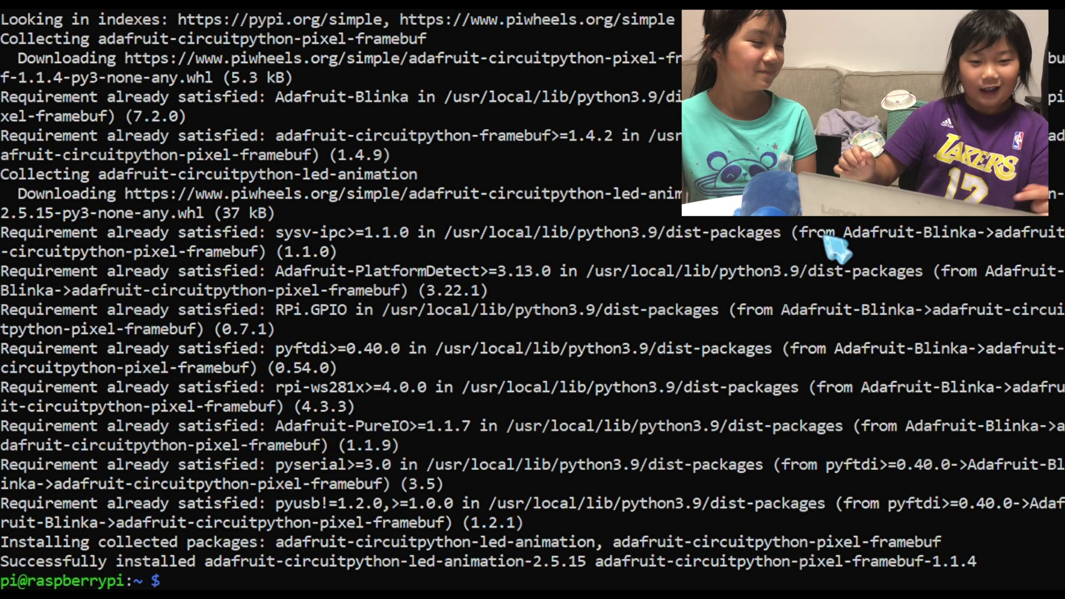
pyautogui.rightClick(631, 566)
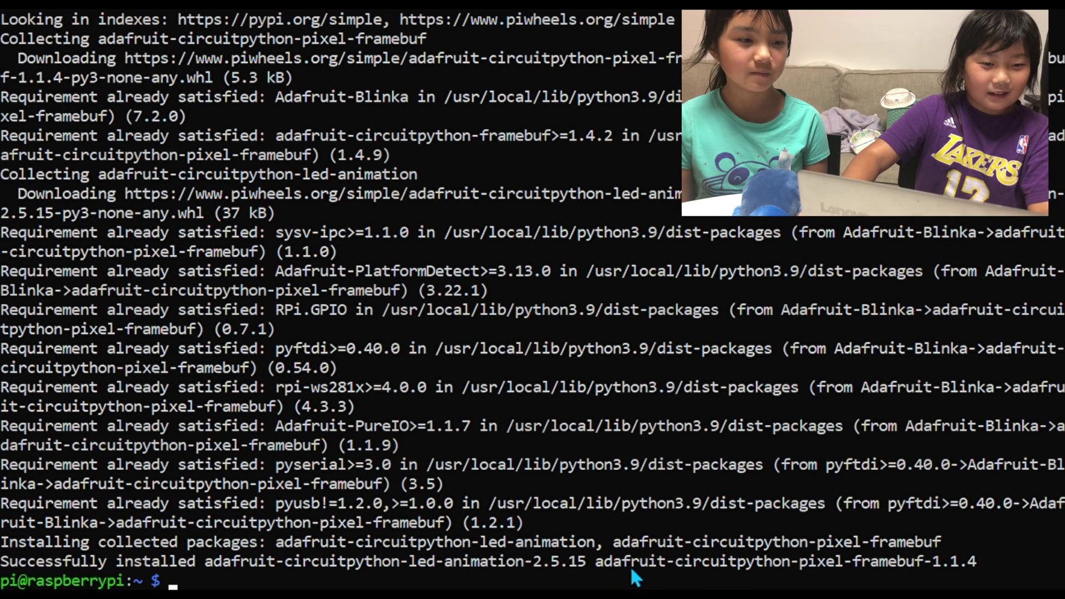
pyautogui.press('Return')
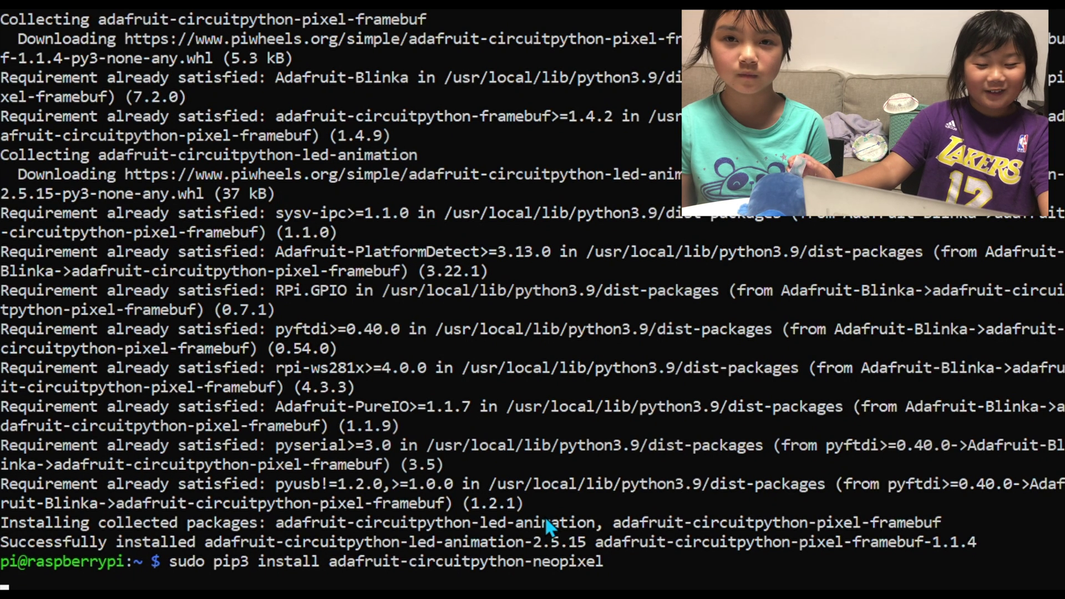
pyautogui.press('Return')
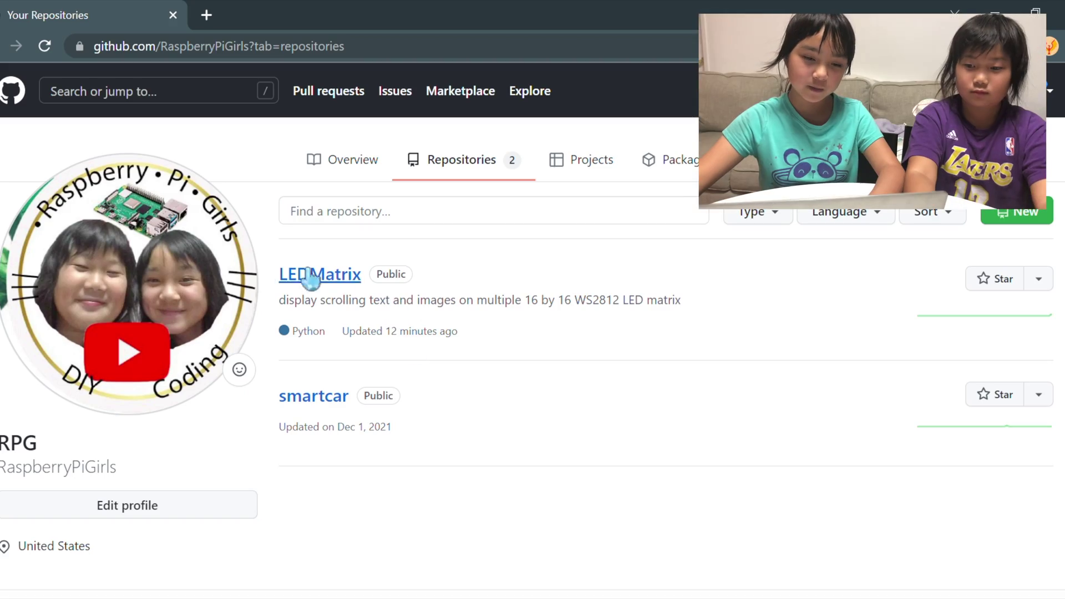
# Browse the LEDMatrix GitHub repo, viewing font_link.txt, images.zip and LEDMatrixPython.py
pyautogui.click(335, 280)
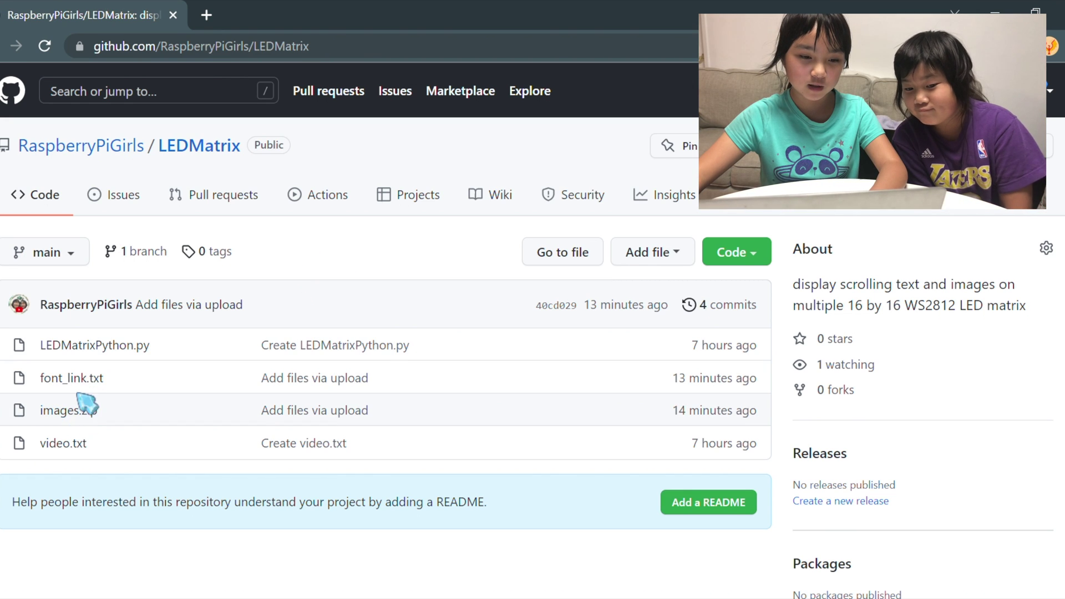
pyautogui.click(83, 379)
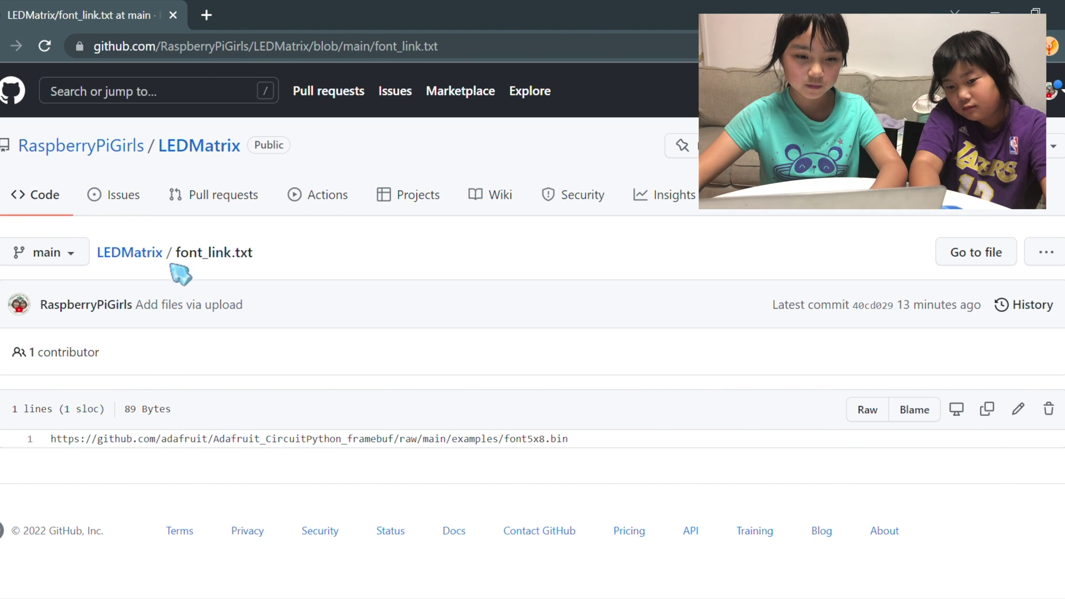
pyautogui.click(143, 256)
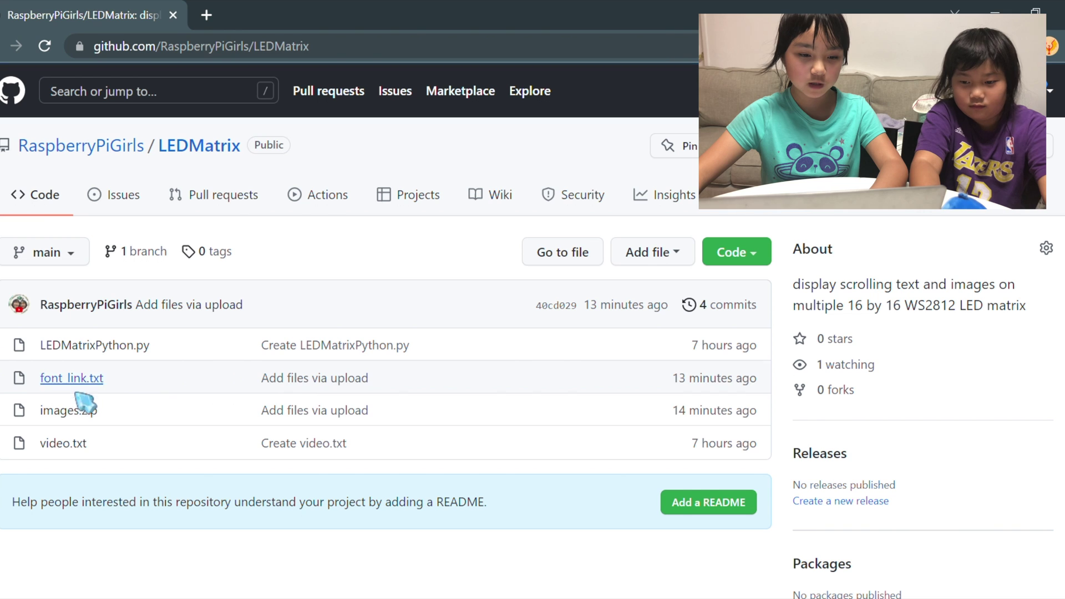
pyautogui.click(87, 413)
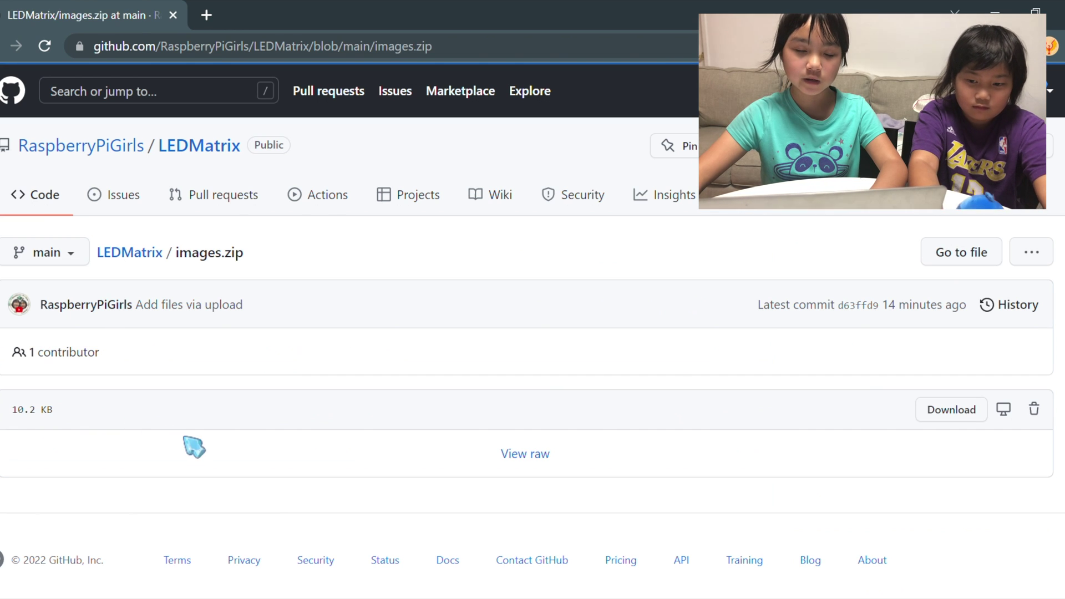
pyautogui.click(139, 254)
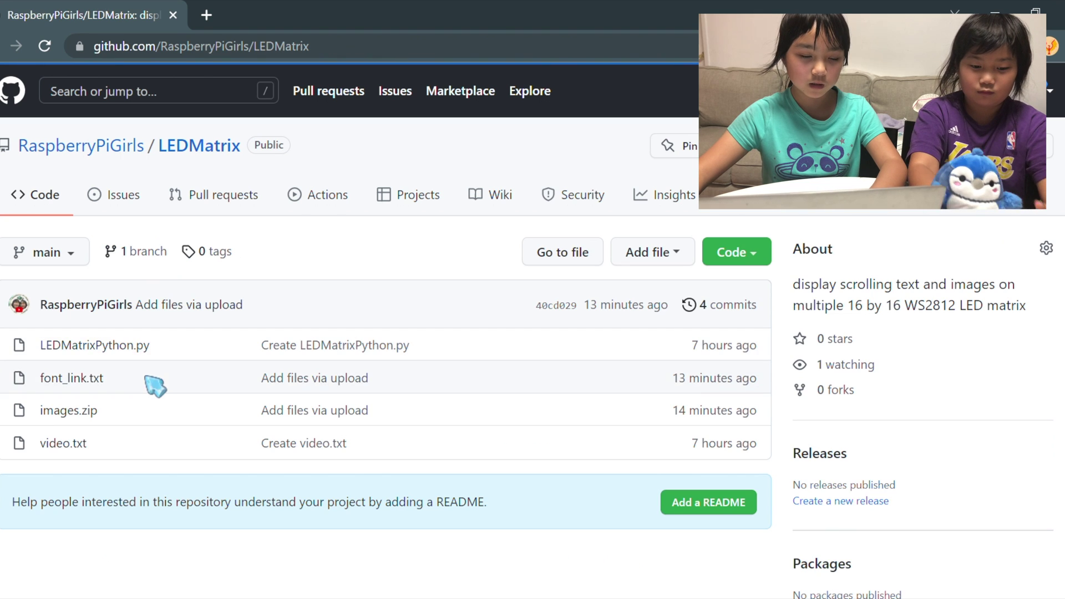
pyautogui.click(124, 347)
pyautogui.scroll(-2, 86, 442)
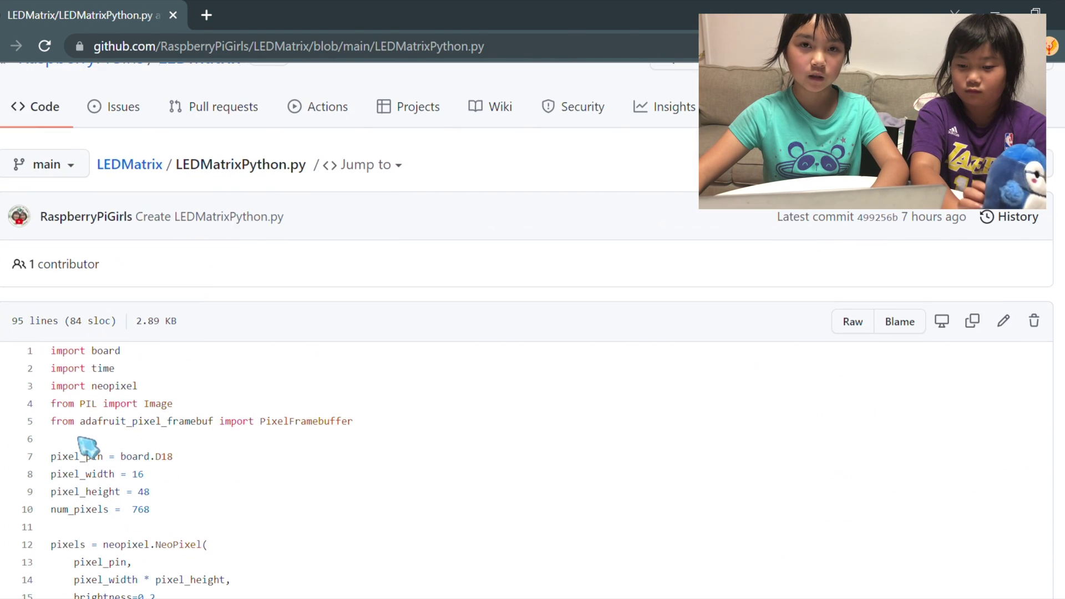
pyautogui.scroll(2, 103, 388)
pyautogui.click(155, 255)
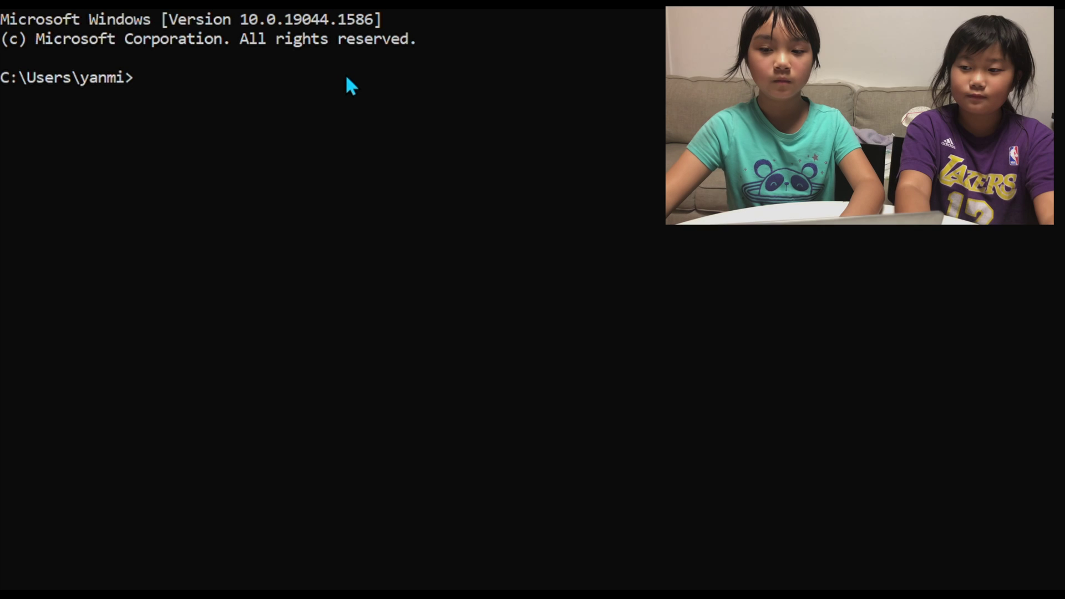
# Copy emoji.png from drive D to the Pi's /home/pi with scp, entering the Pi password
pyautogui.hotkey('ctrl', 'v')
pyautogui.press('Return')
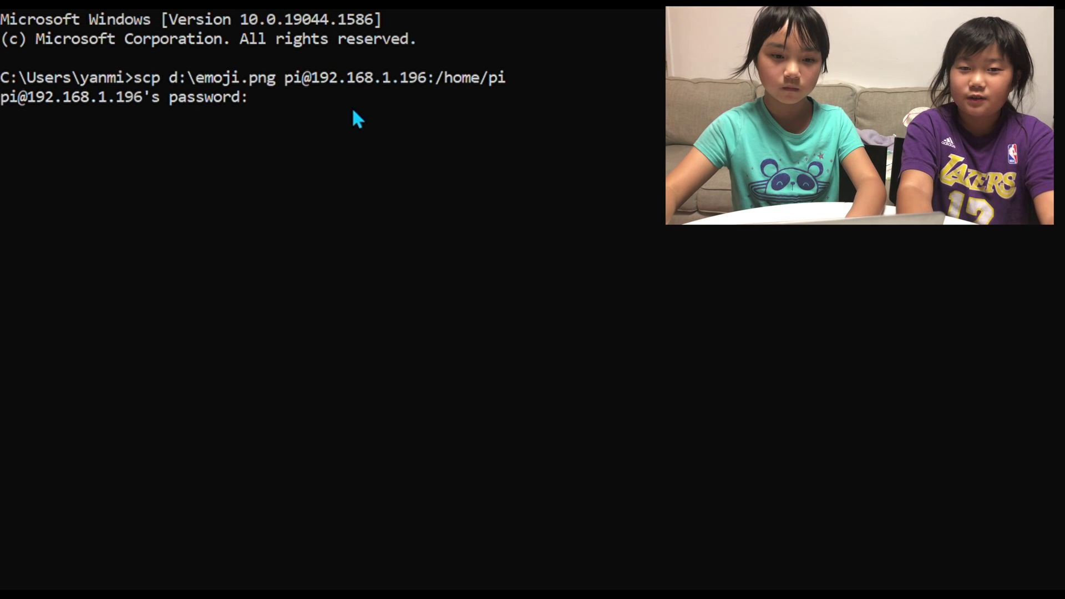
pyautogui.press('Return')
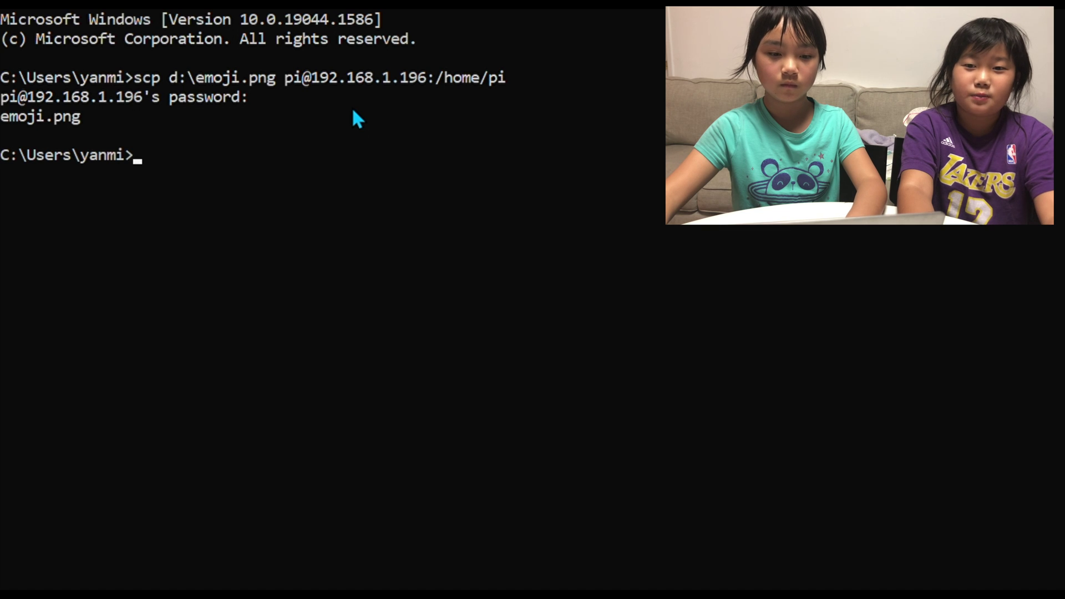
# Copy d:\covid.png to the Pi's /home/pi by editing the recalled scp command
pyautogui.press('Up')
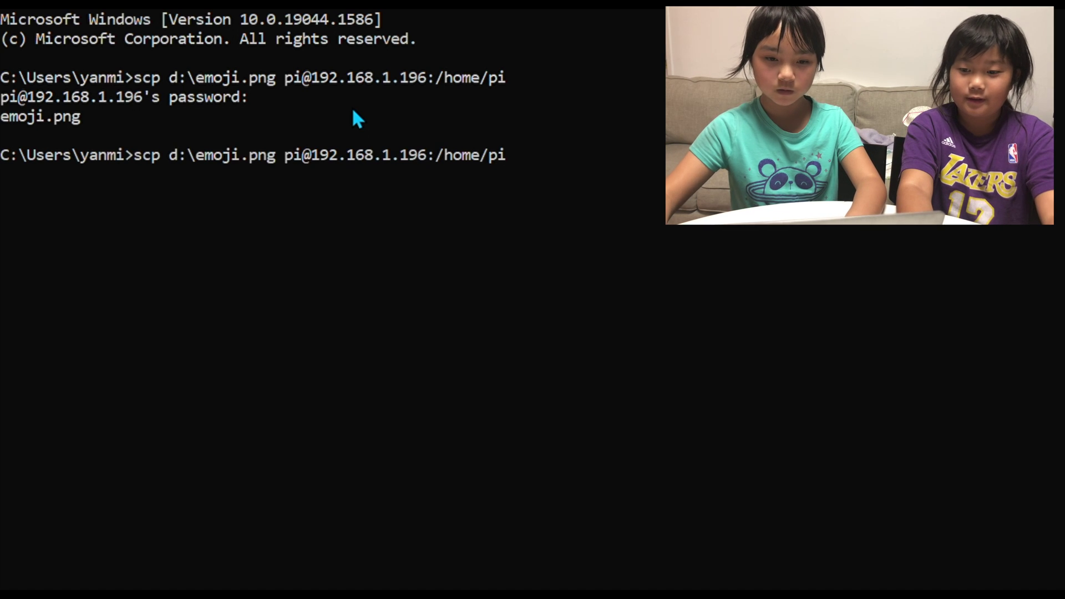
pyautogui.press('Left')
pyautogui.press('Left')
pyautogui.press('Left')
pyautogui.press('Left')
pyautogui.press('Left')
pyautogui.press('Left')
pyautogui.press('Left')
pyautogui.press('Left')
pyautogui.press('Left')
pyautogui.press('Left')
pyautogui.press('Left')
pyautogui.press('Left')
pyautogui.press('Left')
pyautogui.press('Left')
pyautogui.press('Left')
pyautogui.press('Left')
pyautogui.press('Left')
pyautogui.press('Left')
pyautogui.press('Left')
pyautogui.press('Left')
pyautogui.press('Right')
pyautogui.press('Right')
pyautogui.press('Right')
pyautogui.press('Right')
pyautogui.press('Right')
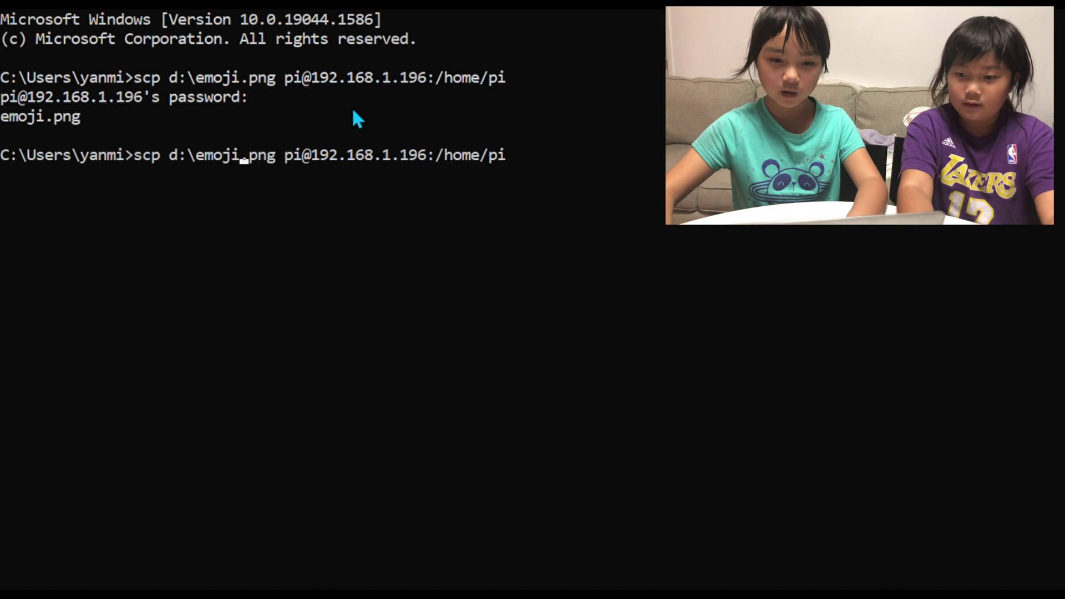
pyautogui.press('BackSpace')
pyautogui.press('BackSpace')
pyautogui.press('BackSpace')
pyautogui.press('BackSpace')
pyautogui.press('BackSpace')
pyautogui.write('c')
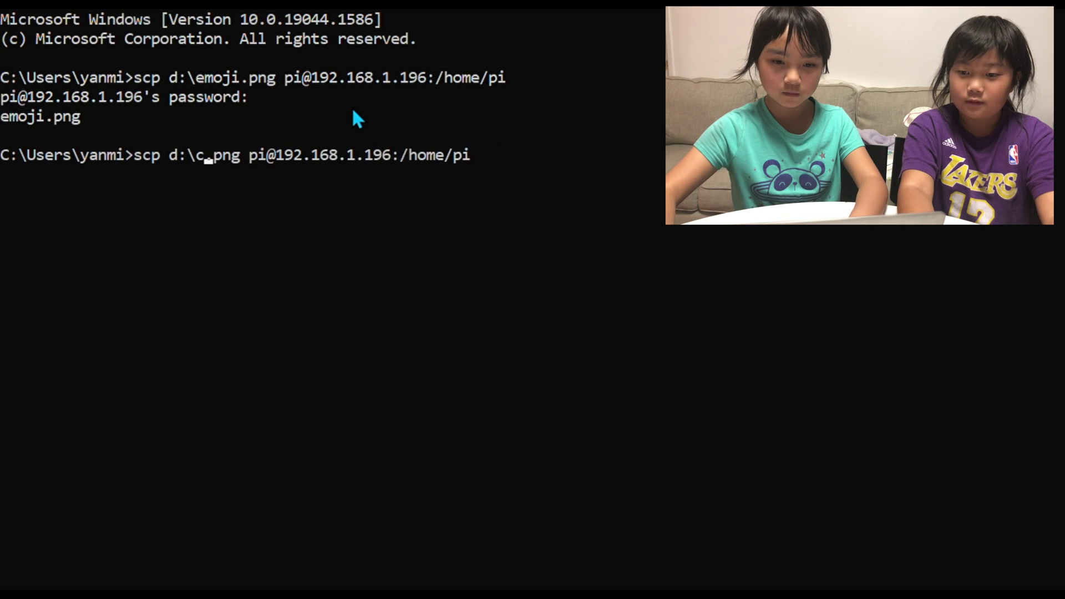
pyautogui.write('ovid')
pyautogui.press('Return')
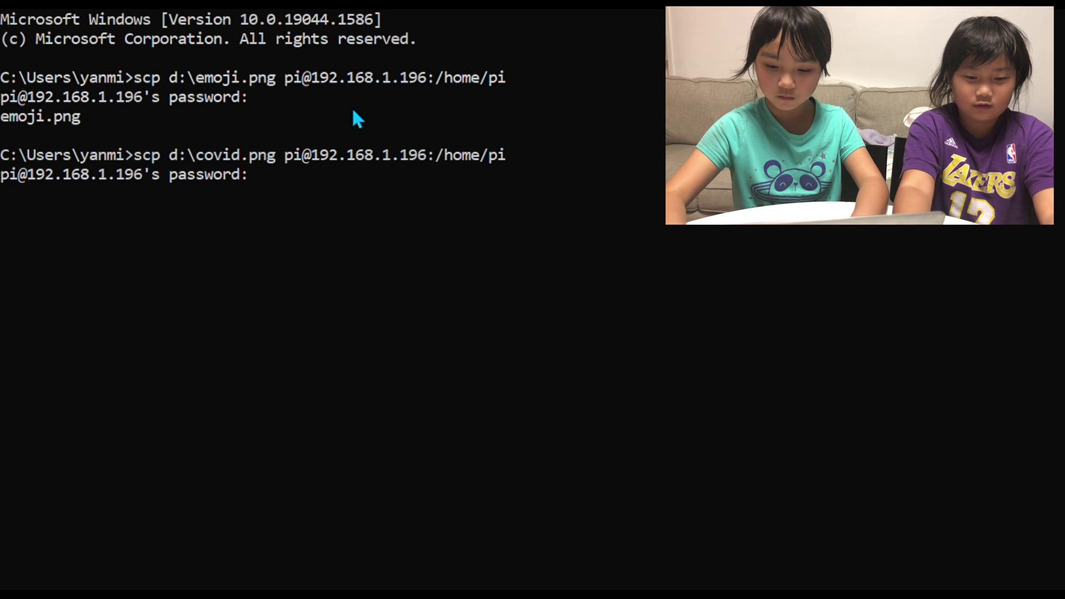
pyautogui.press('Return')
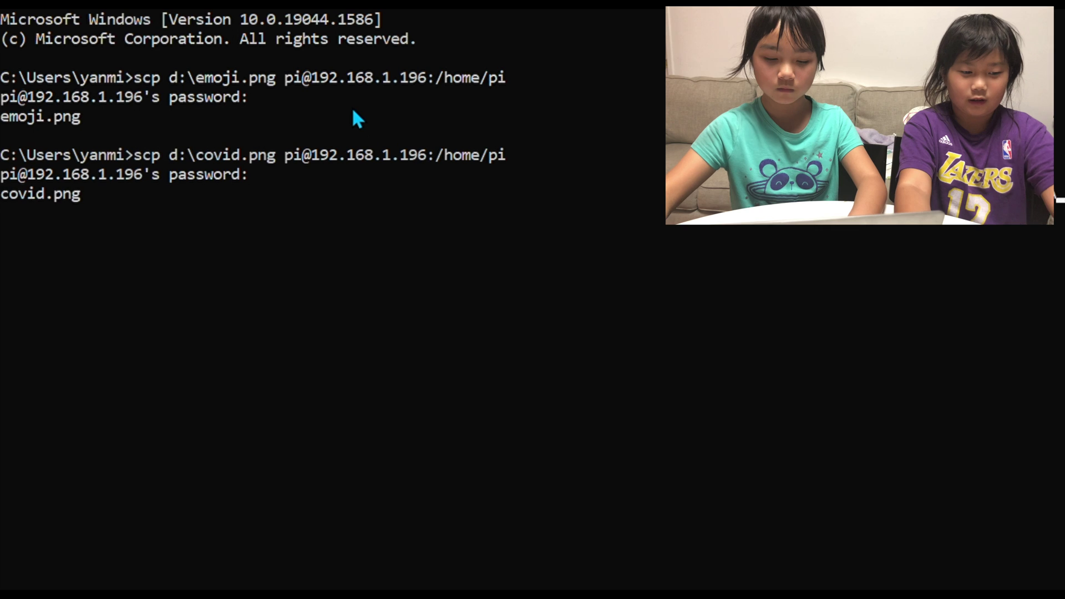
# Copy d:\bk.png to the Pi's /home/pi with the edited scp command
pyautogui.press('Up')
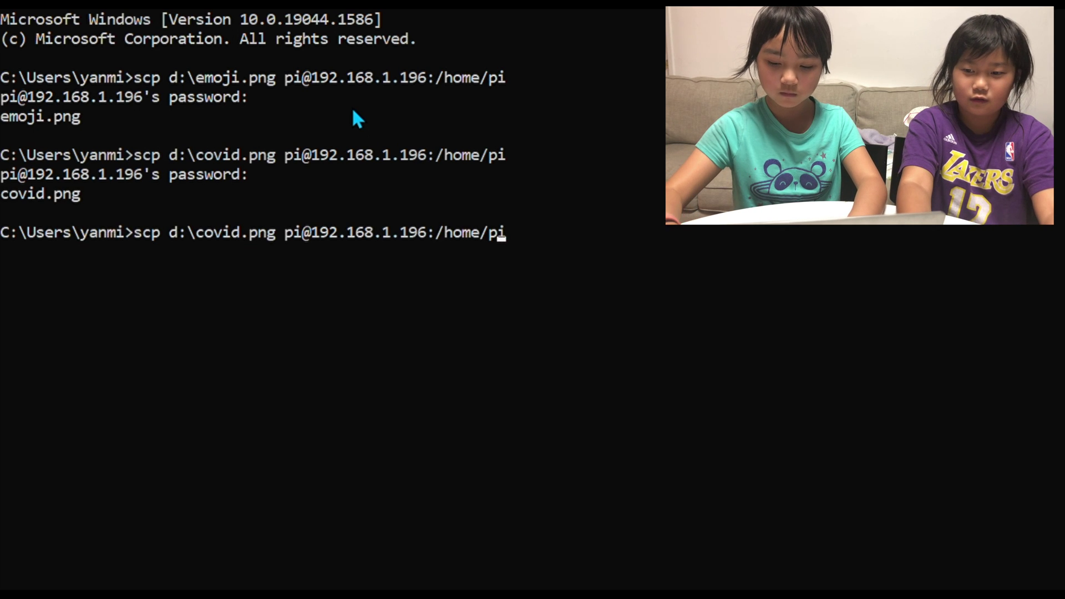
pyautogui.press('Left')
pyautogui.press('Left')
pyautogui.press('Left')
pyautogui.press('Left')
pyautogui.press('Left')
pyautogui.press('Left')
pyautogui.press('Left')
pyautogui.press('Left')
pyautogui.press('Left')
pyautogui.press('Left')
pyautogui.press('Left')
pyautogui.press('Left')
pyautogui.press('Left')
pyautogui.press('Left')
pyautogui.press('Left')
pyautogui.press('Left')
pyautogui.press('Left')
pyautogui.press('Left')
pyautogui.press('Left')
pyautogui.press('Left')
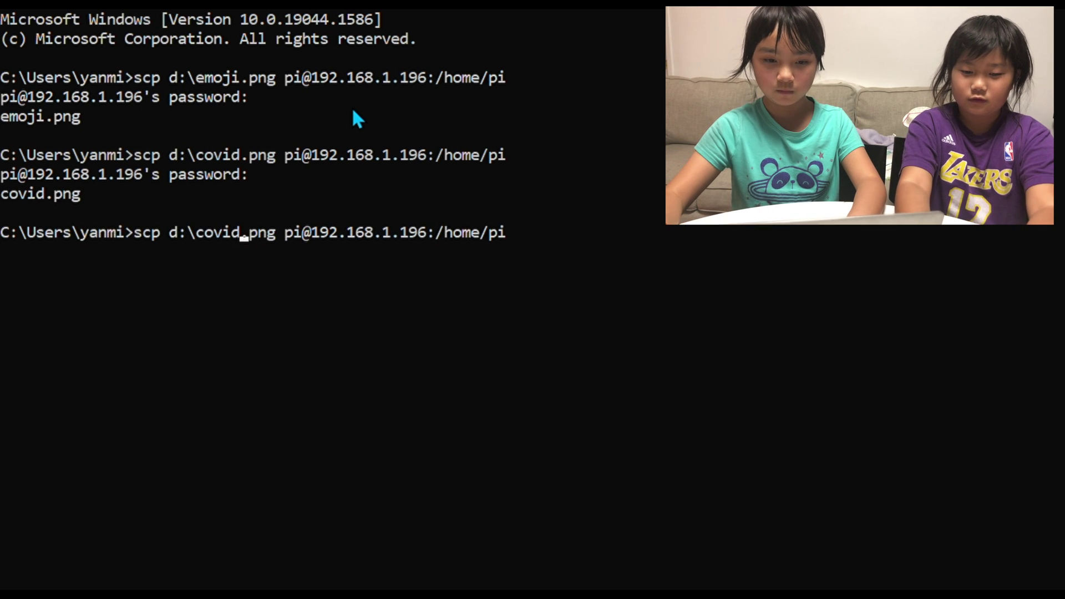
pyautogui.press('BackSpace')
pyautogui.press('BackSpace')
pyautogui.press('BackSpace')
pyautogui.press('BackSpace')
pyautogui.press('BackSpace')
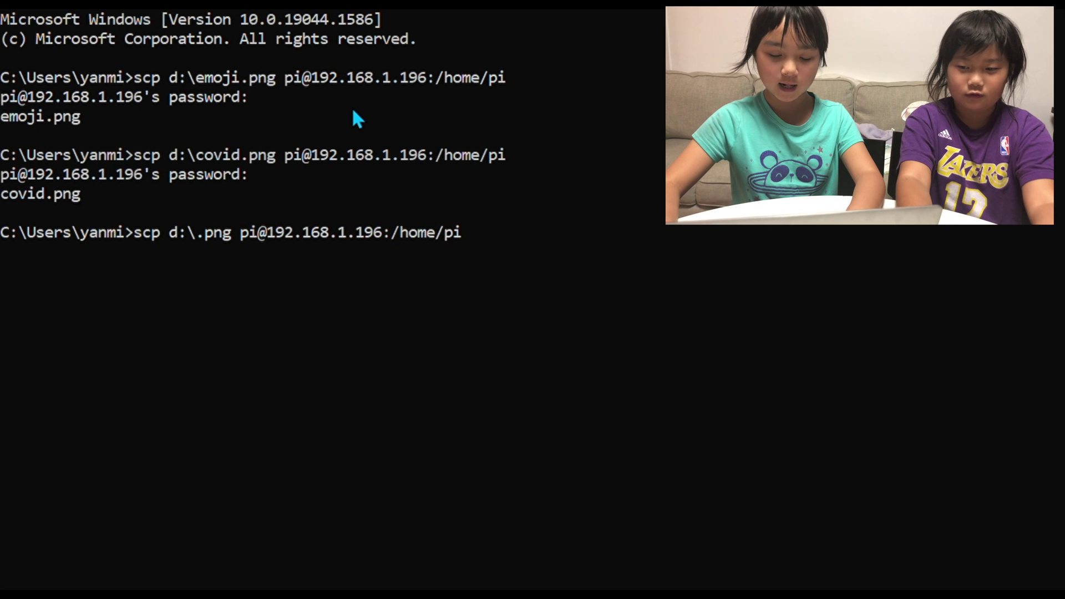
pyautogui.write('bk')
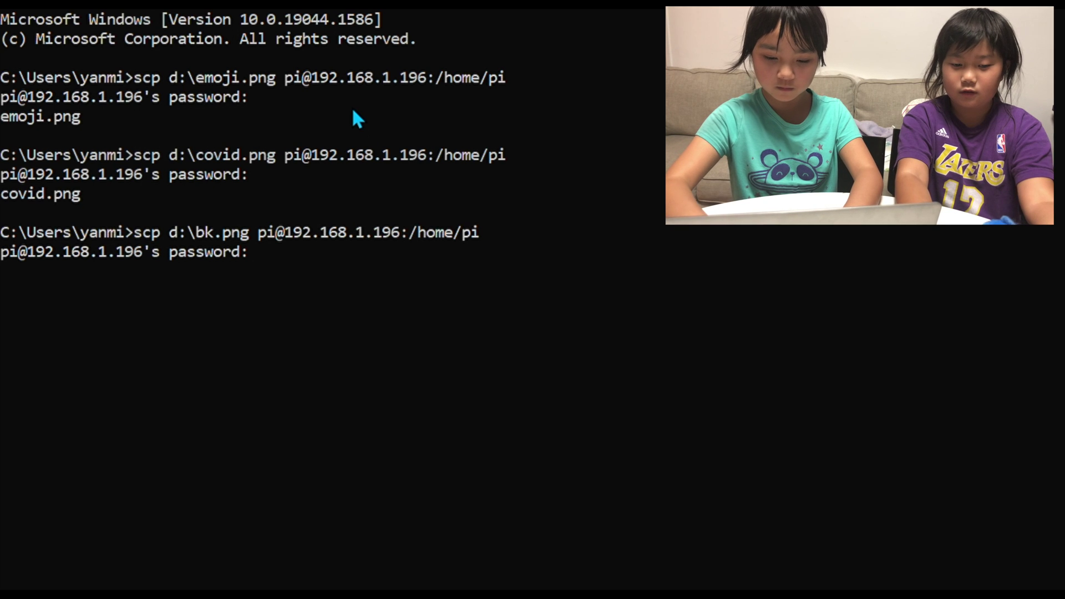
pyautogui.press('Return')
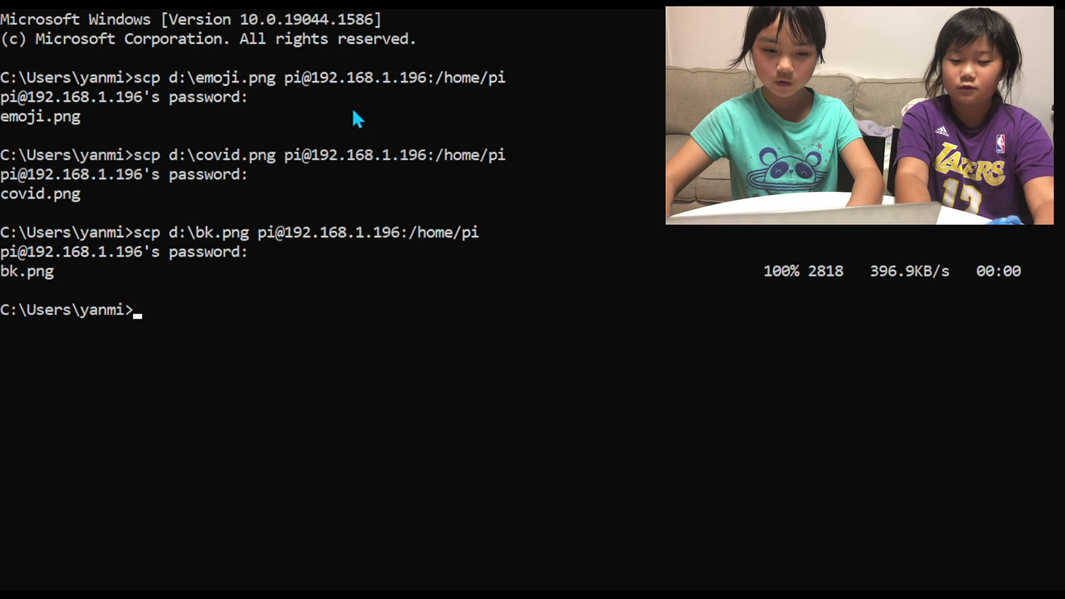
# Copy d:\font5x8.bin to the Pi's /home/pi with the edited scp command
pyautogui.press('Up')
pyautogui.press('Left')
pyautogui.press('Left')
pyautogui.press('Left')
pyautogui.press('Left')
pyautogui.press('Left')
pyautogui.press('Left')
pyautogui.press('Left')
pyautogui.press('Left')
pyautogui.press('Left')
pyautogui.press('Left')
pyautogui.press('Left')
pyautogui.press('Left')
pyautogui.press('Left')
pyautogui.press('Left')
pyautogui.press('Left')
pyautogui.press('Left')
pyautogui.press('Left')
pyautogui.press('Left')
pyautogui.press('Left')
pyautogui.press('Left')
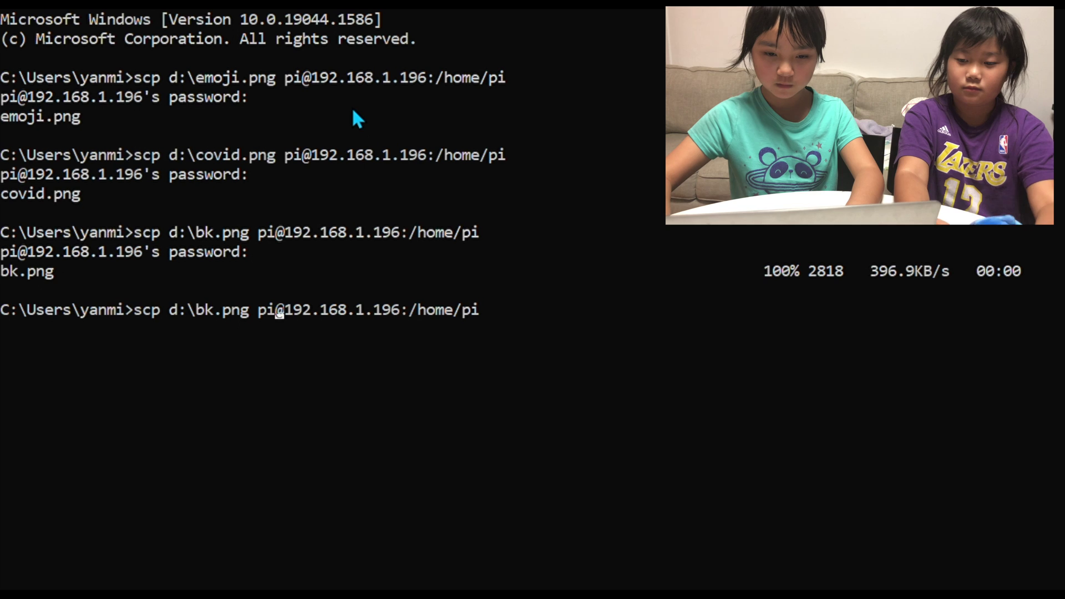
pyautogui.press('Left')
pyautogui.press('Left')
pyautogui.press('BackSpace')
pyautogui.press('BackSpace')
pyautogui.press('BackSpace')
pyautogui.press('BackSpace')
pyautogui.press('BackSpace')
pyautogui.press('BackSpace')
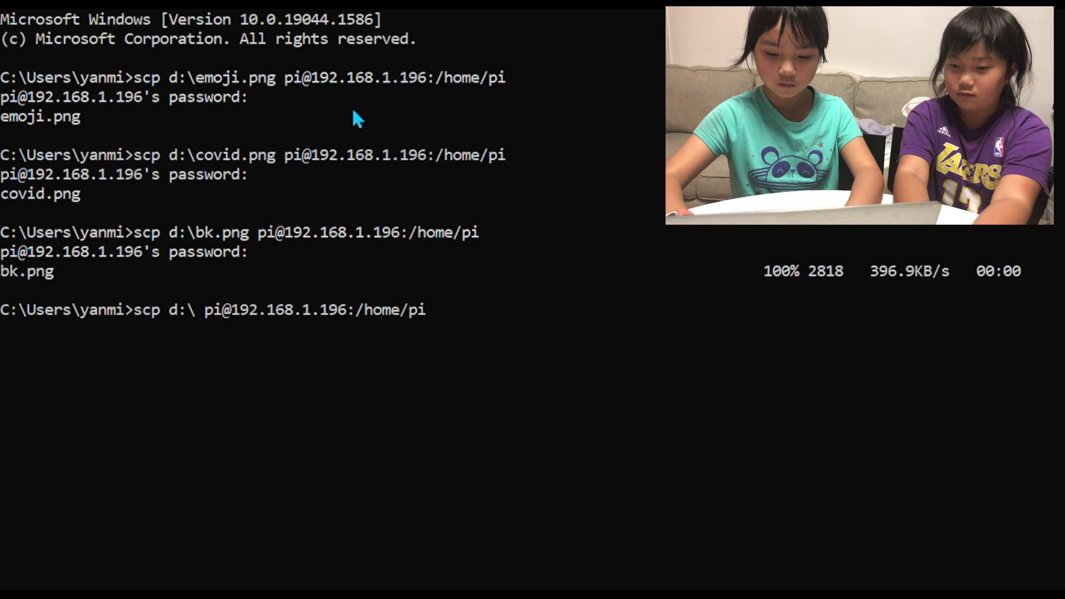
pyautogui.write('font5')
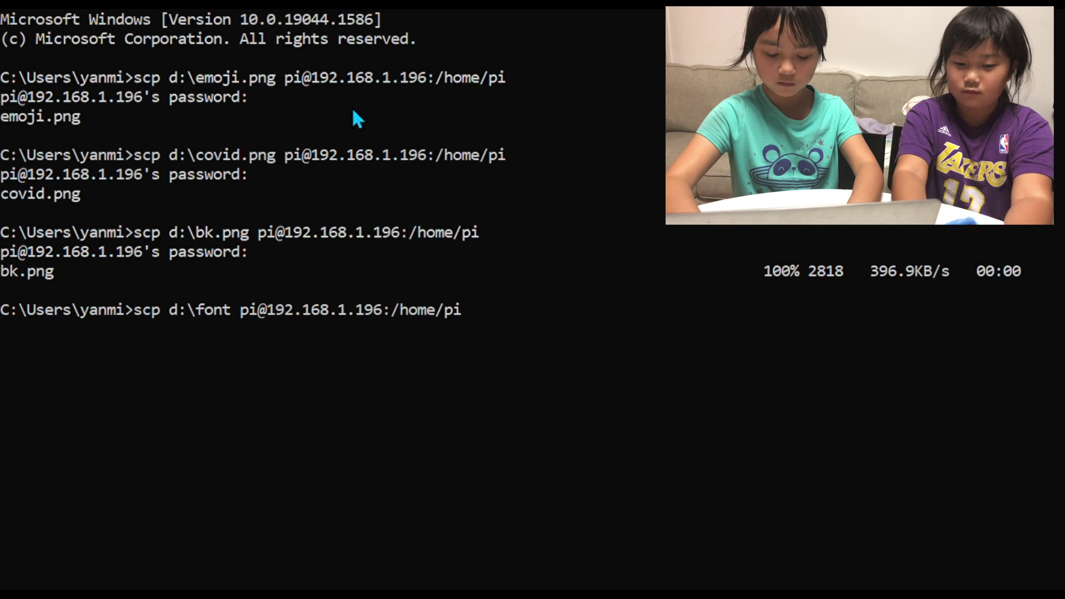
pyautogui.write('x8')
pyautogui.write(".bin'")
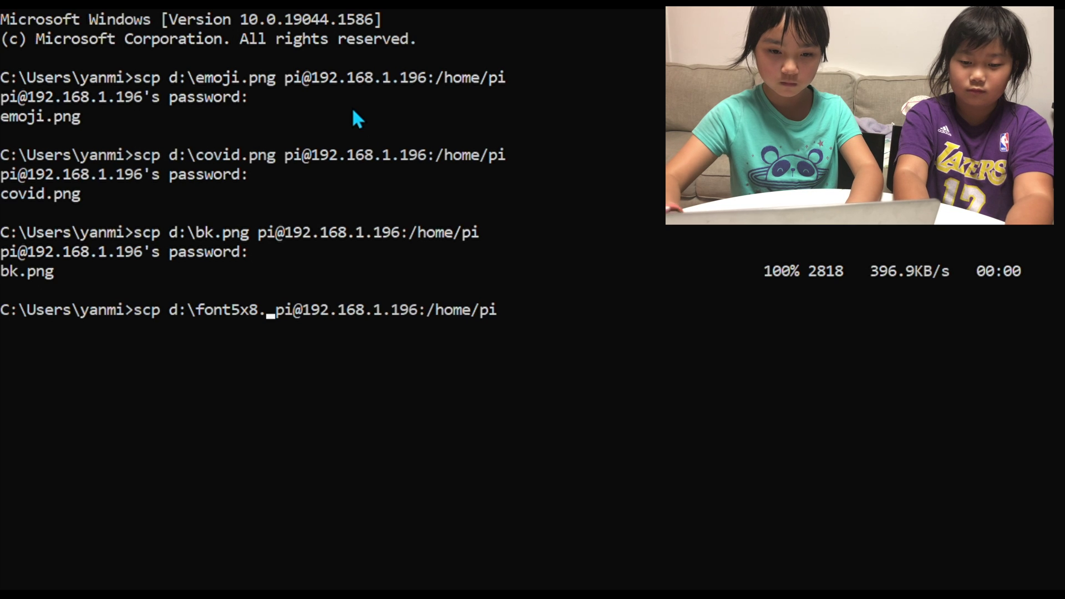
pyautogui.press('BackSpace')
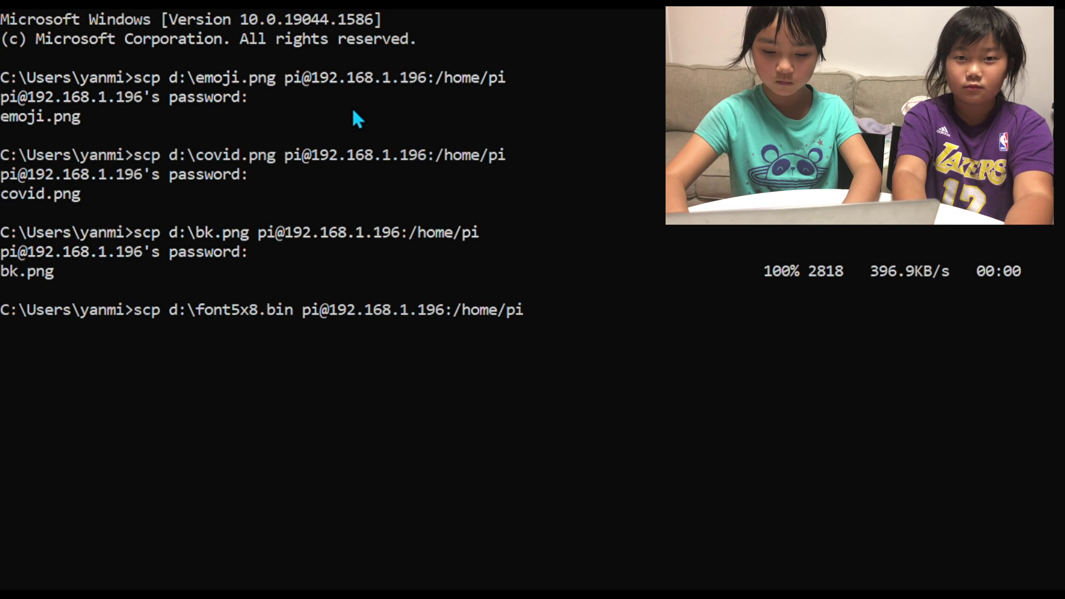
pyautogui.press('Return')
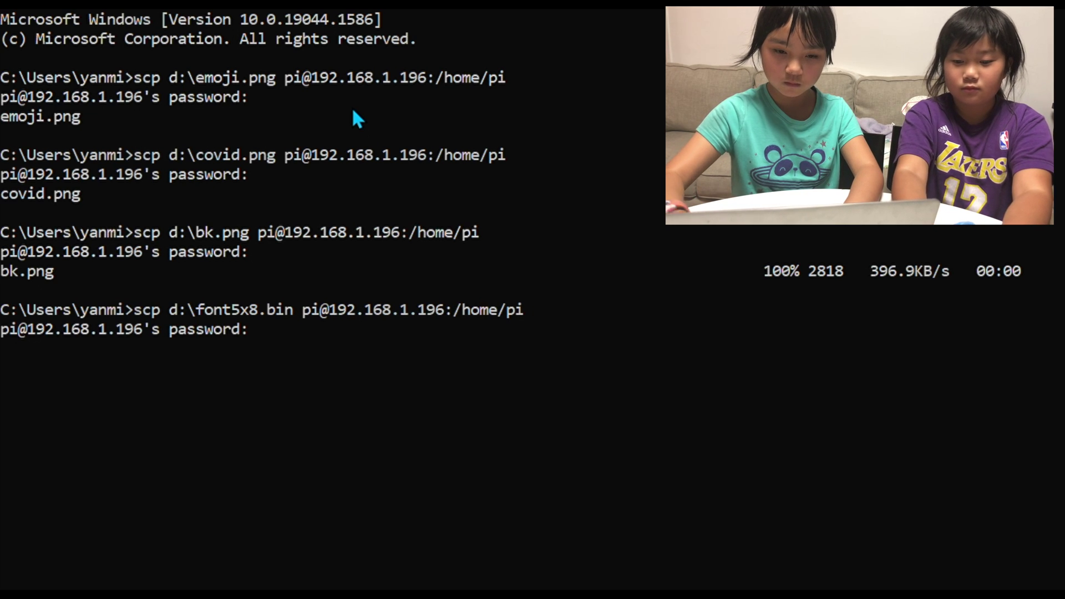
pyautogui.press('Return')
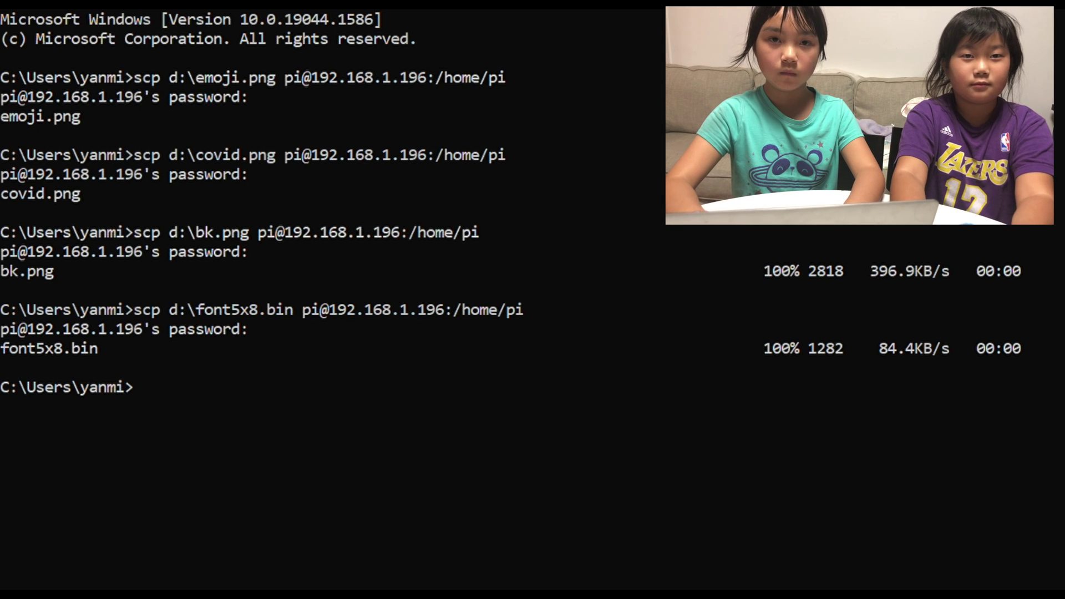
pyautogui.write('ssh ')
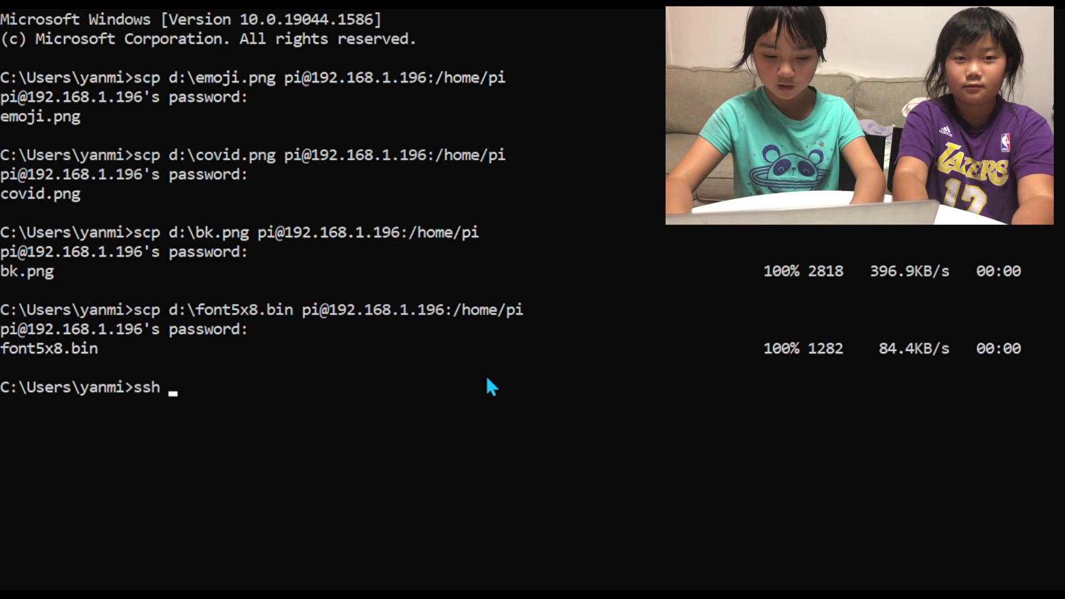
pyautogui.write('pi@192.')
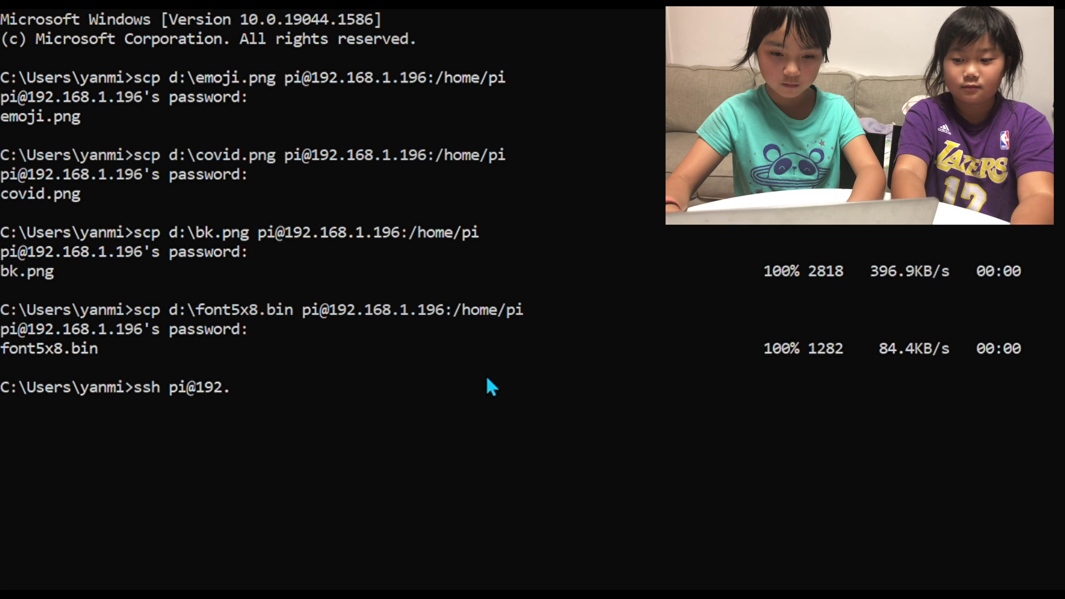
pyautogui.write('168.1.196')
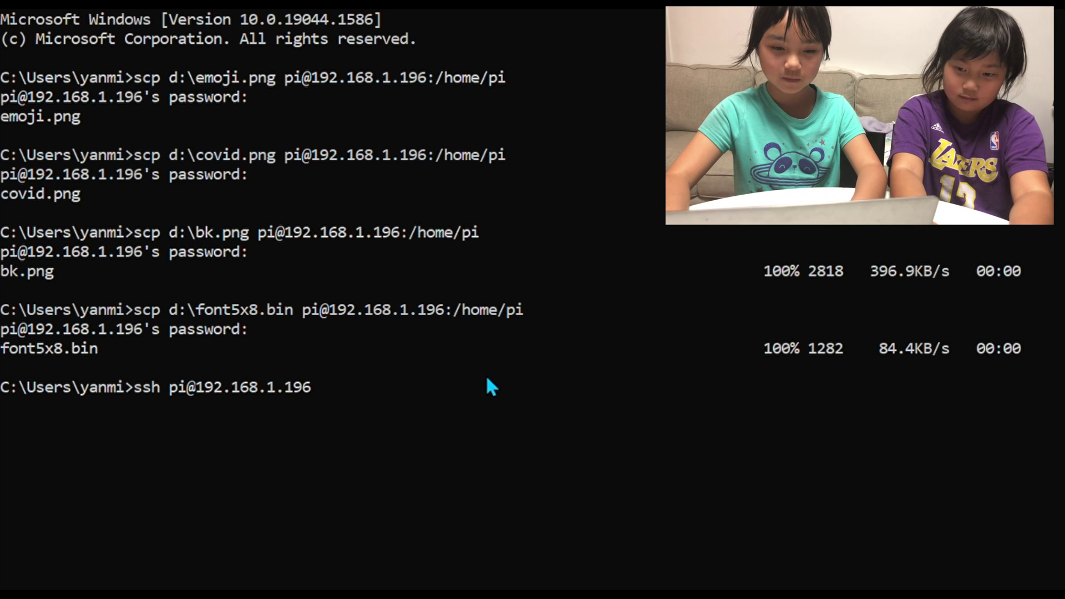
pyautogui.press('Return')
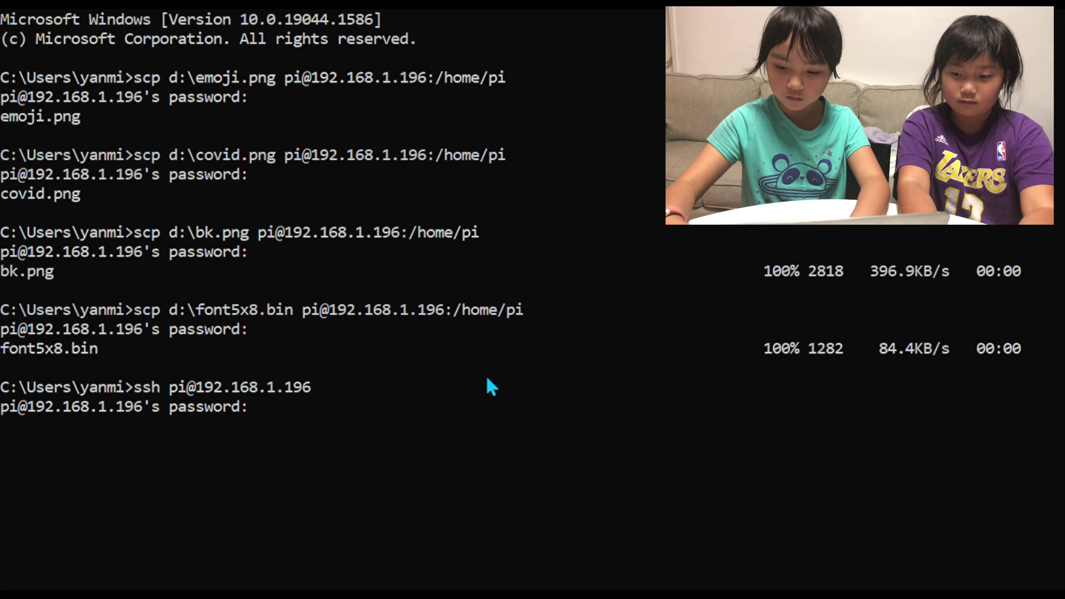
pyautogui.press('Return')
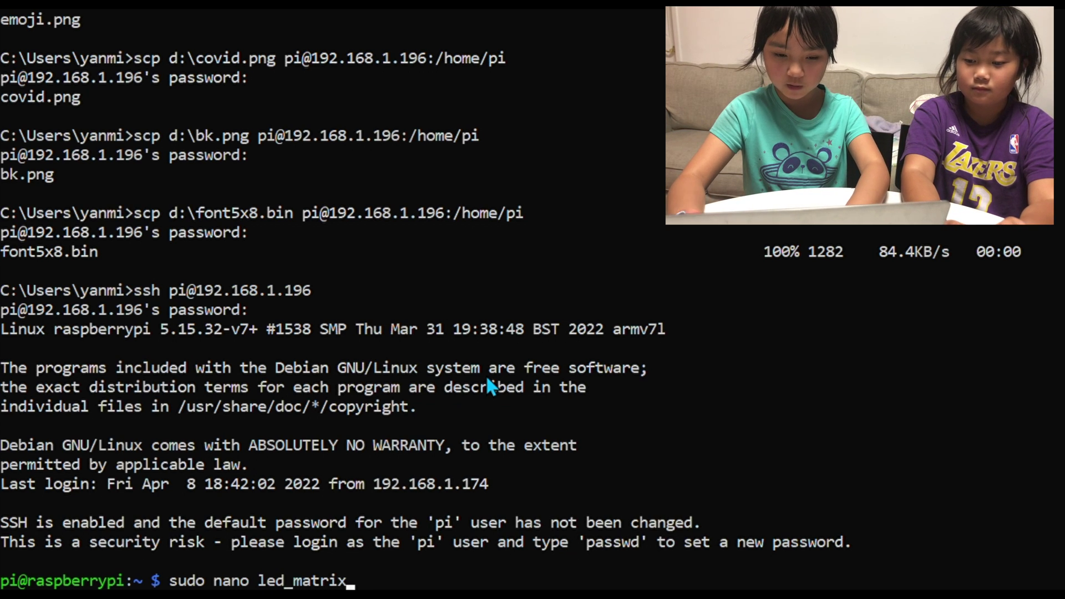
# Open led_matrix.py in nano with sudo, paste the LED matrix code and save it
pyautogui.write('y')
pyautogui.press('Return')
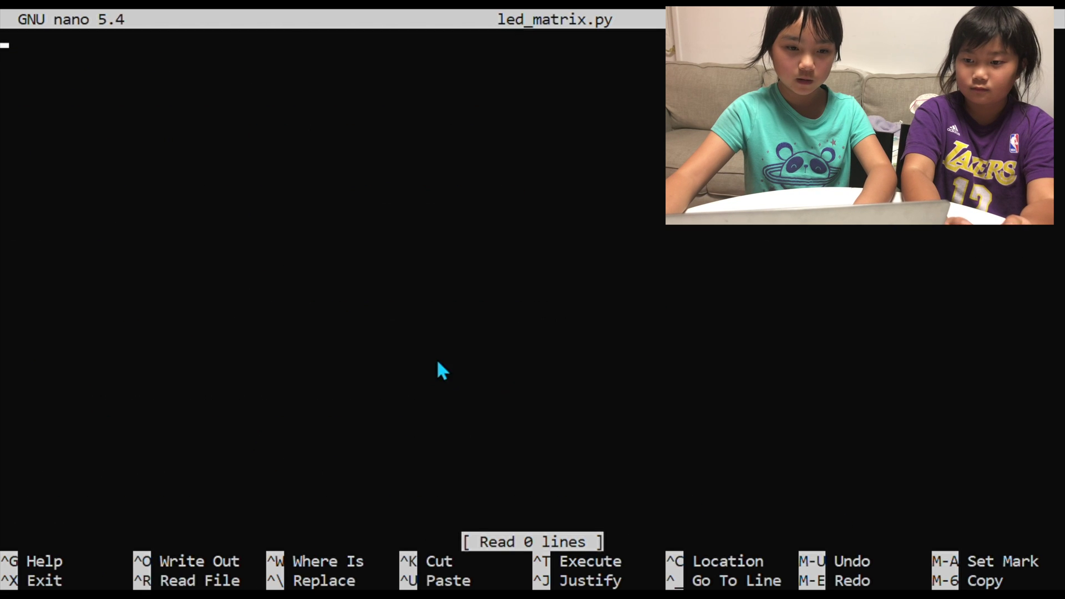
pyautogui.rightClick(221, 127)
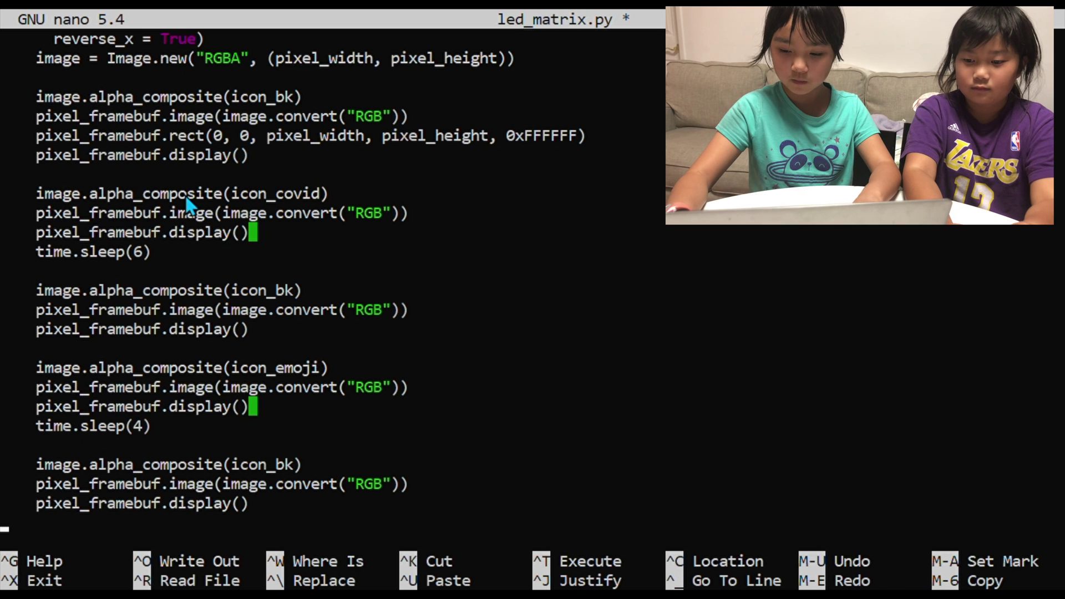
pyautogui.hotkey('ctrl', 'o')
pyautogui.press('Return')
# Exit nano and launch led_matrix.py on the Pi with sudo python3
pyautogui.hotkey('ctrl', 'x')
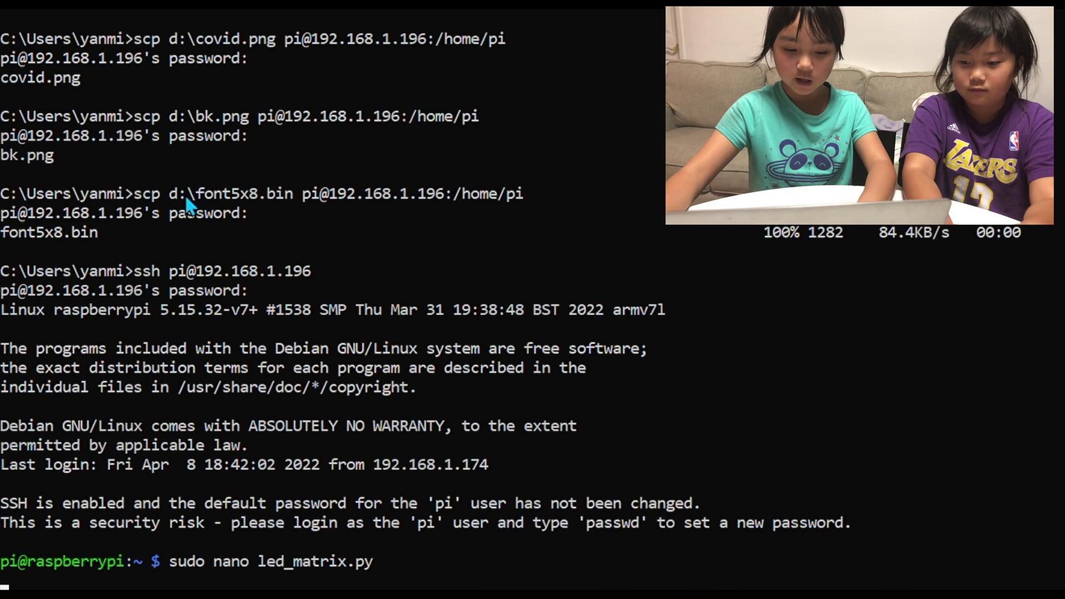
pyautogui.write('s')
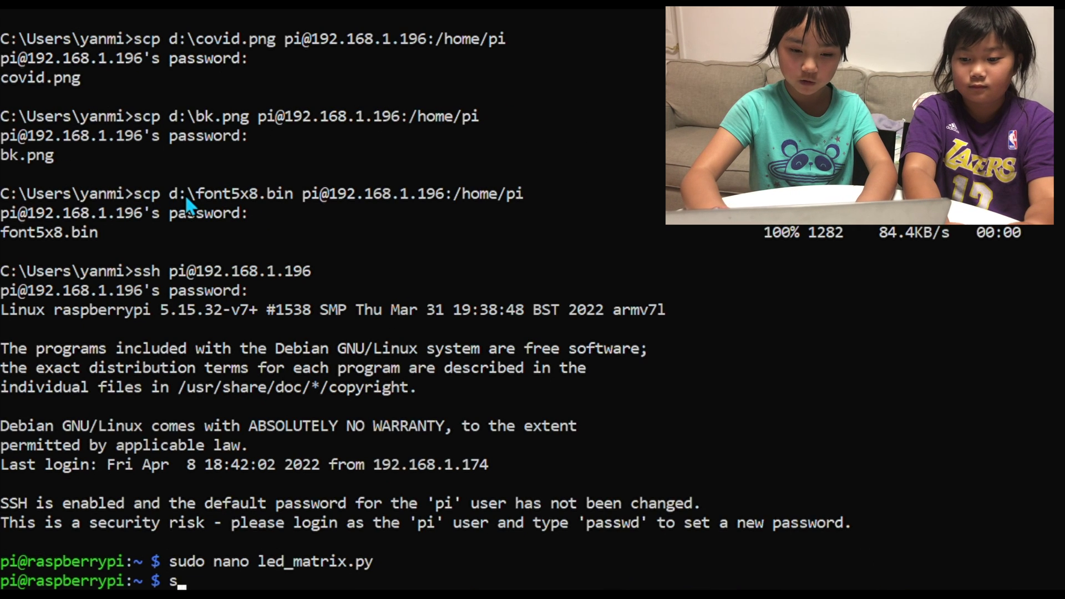
pyautogui.write('udo python3 led')
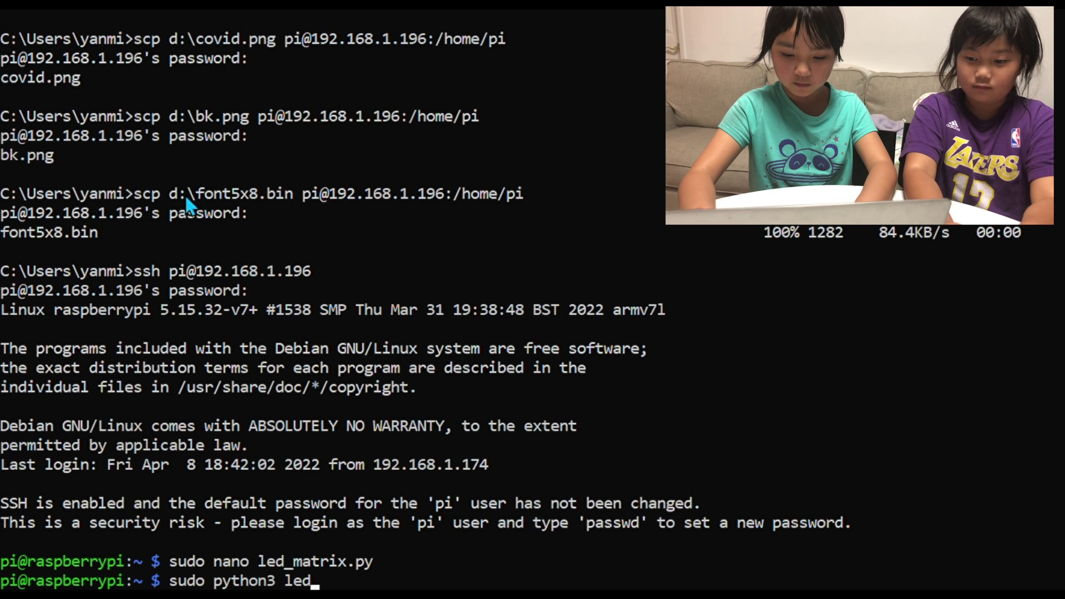
pyautogui.write('_matrix')
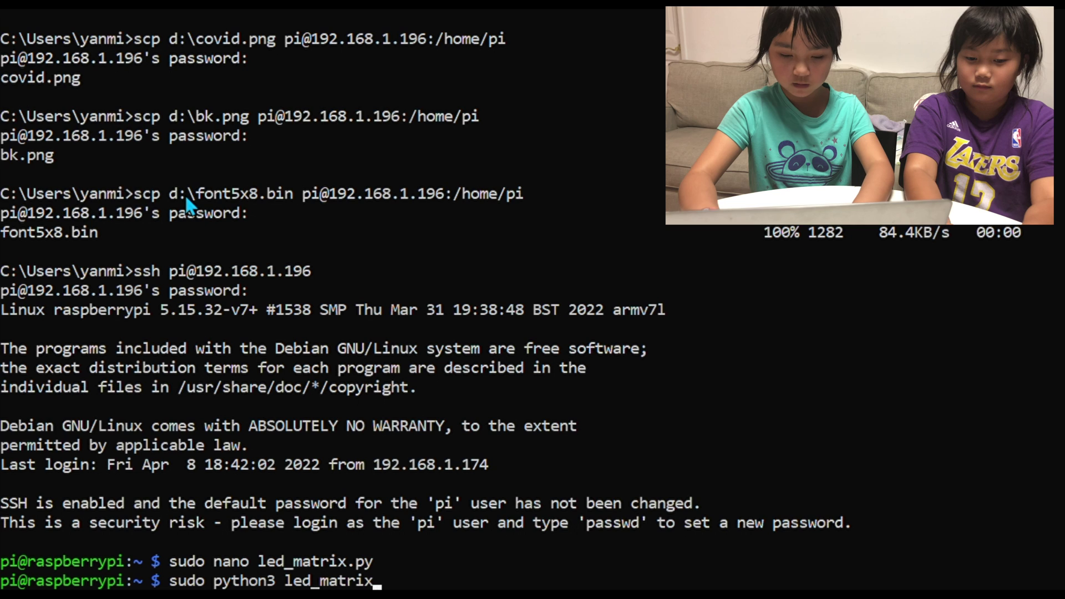
pyautogui.write('.py')
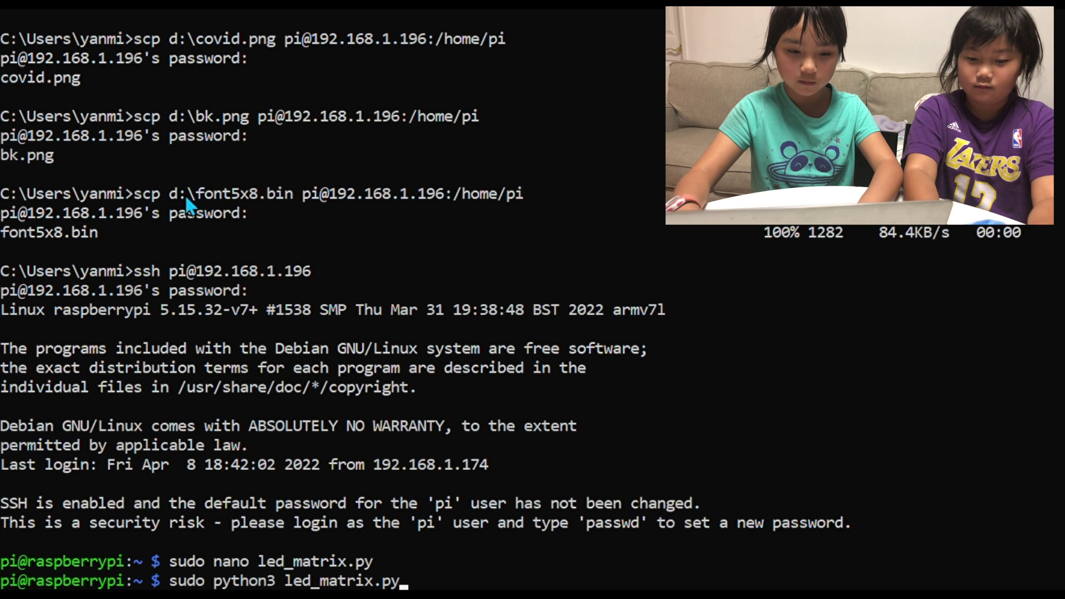
pyautogui.press('Return')
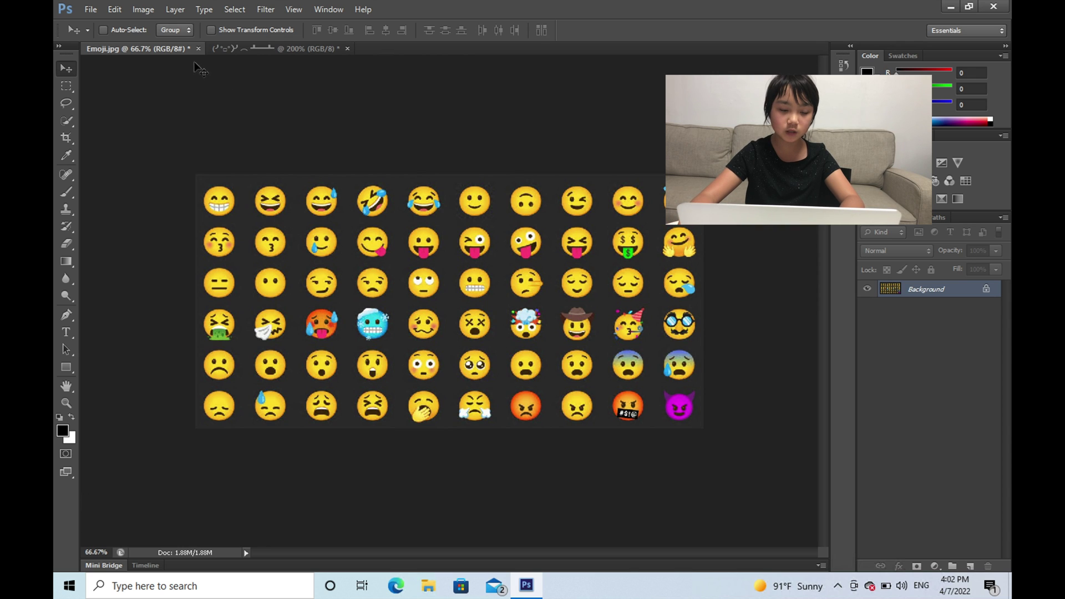
# Zoom the Emoji.jpg sheet in to 400% centred on the plain smiling face
pyautogui.click(66, 403)
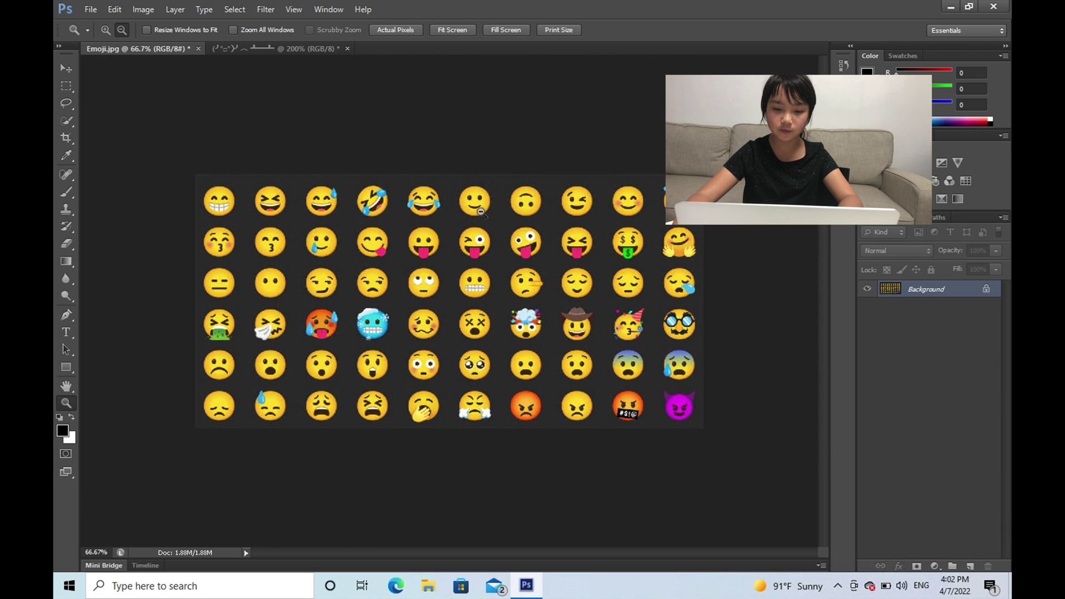
pyautogui.click(476, 191)
pyautogui.click(467, 224)
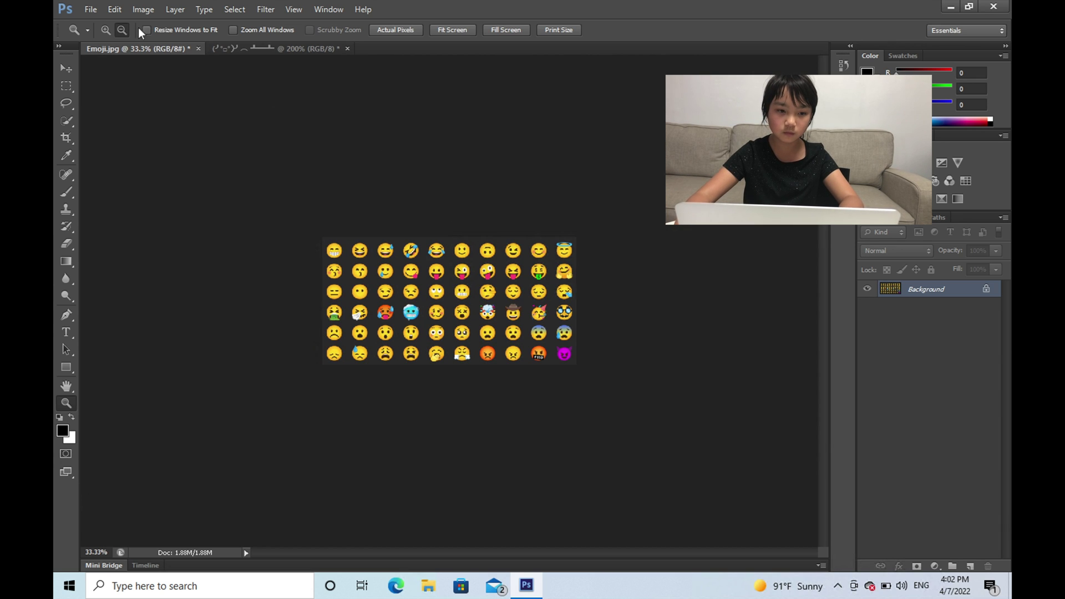
pyautogui.click(105, 30)
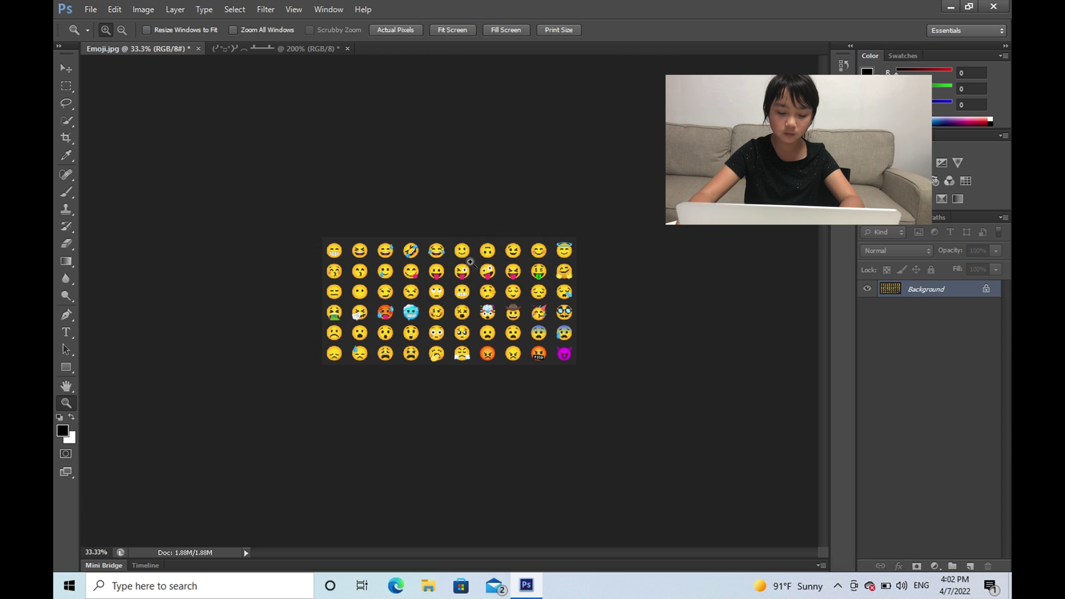
pyautogui.click(447, 241)
pyautogui.click(452, 239)
pyautogui.click(476, 211)
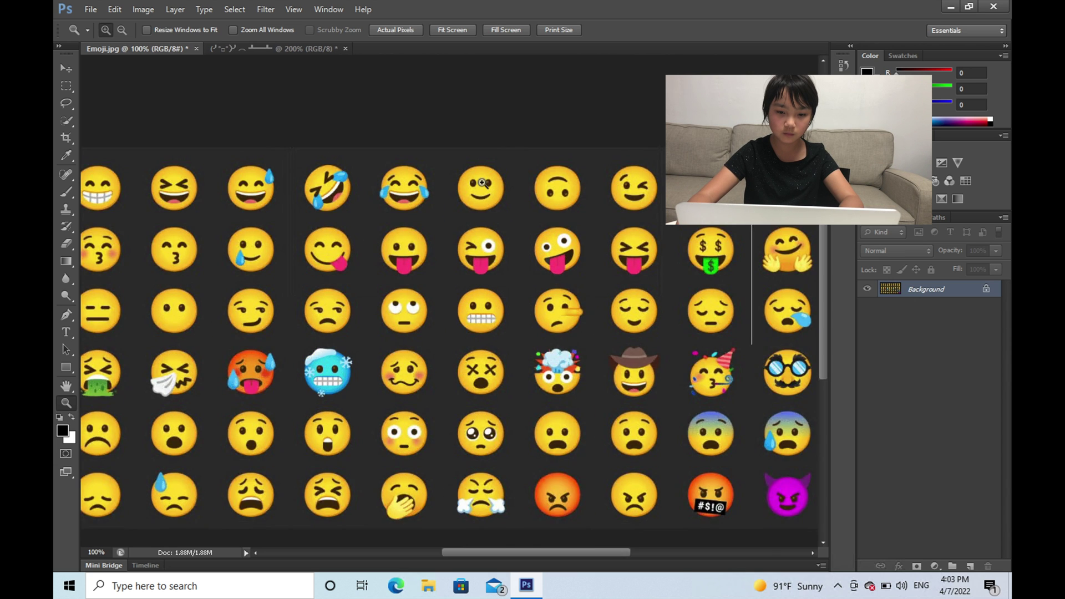
pyautogui.click(483, 183)
pyautogui.click(486, 183)
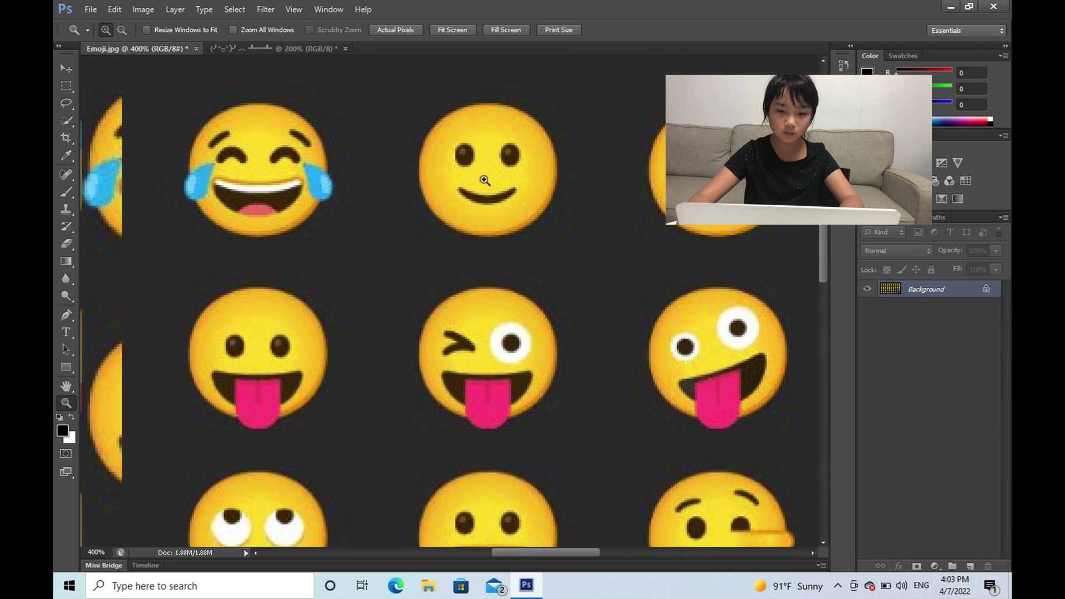
pyautogui.click(488, 179)
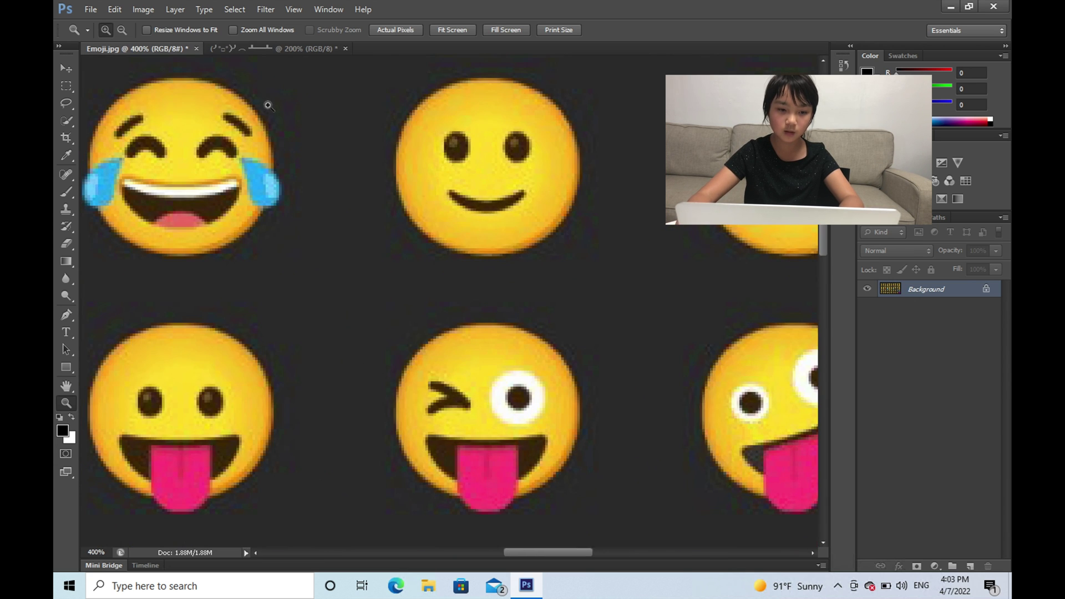
pyautogui.click(71, 86)
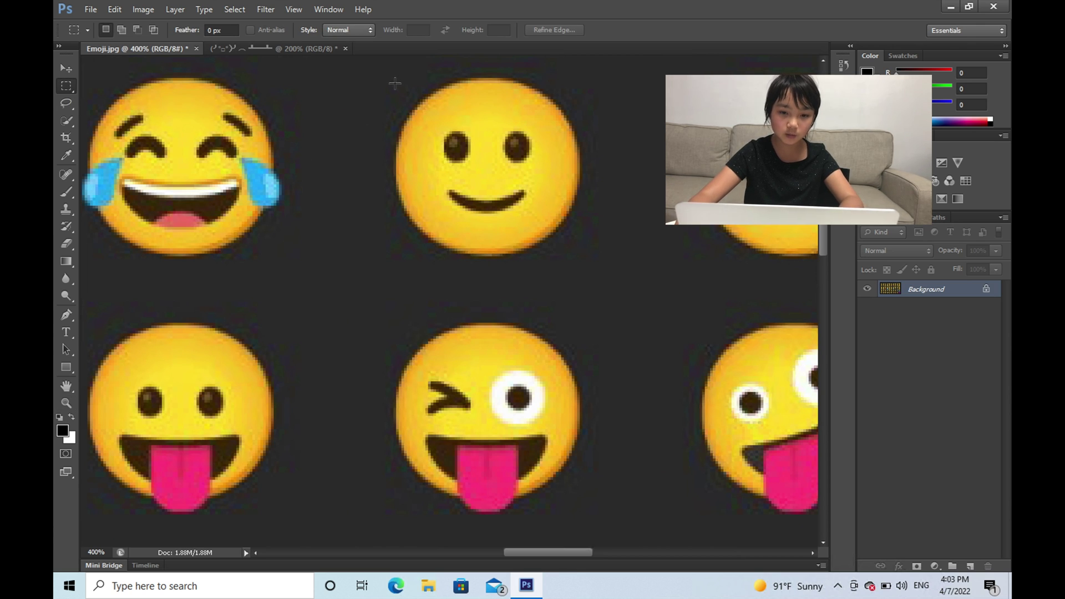
# Select the plain smiling face and drag it into the second document as Layer 1
pyautogui.moveTo(394, 83); pyautogui.dragTo(582, 260)
pyautogui.moveTo(528, 219); pyautogui.dragTo(529, 214)
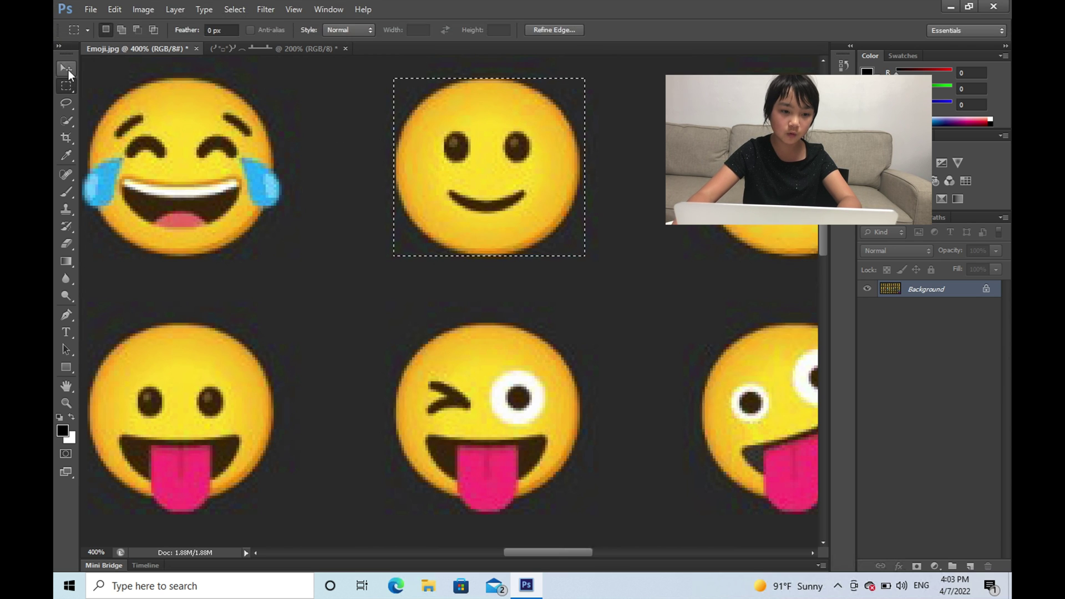
pyautogui.press('v')
pyautogui.moveTo(459, 202); pyautogui.dragTo(350, 167)
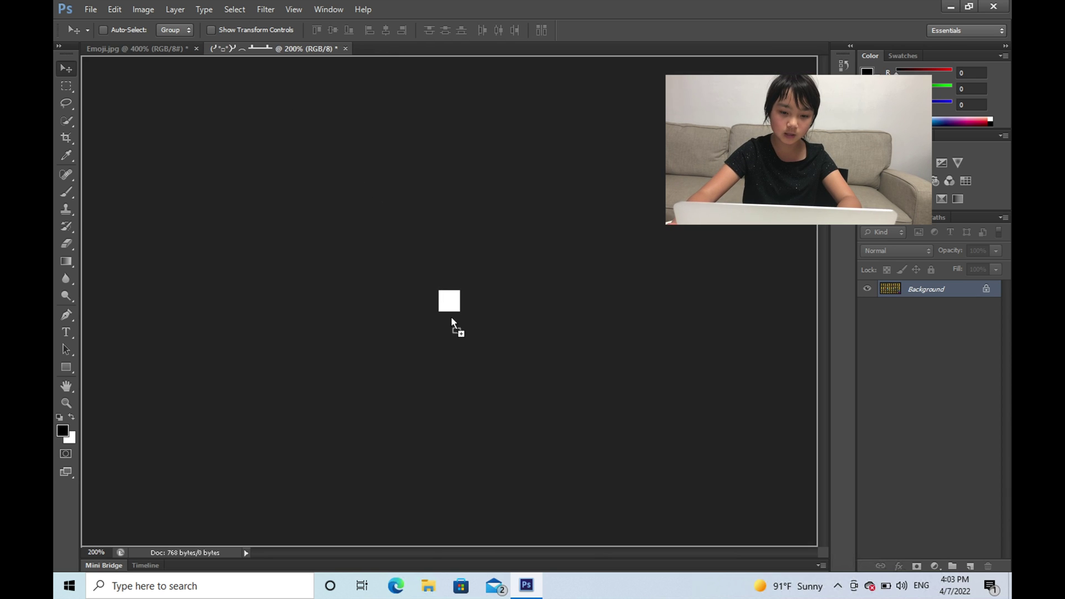
pyautogui.moveTo(451, 305); pyautogui.dragTo(451, 305)
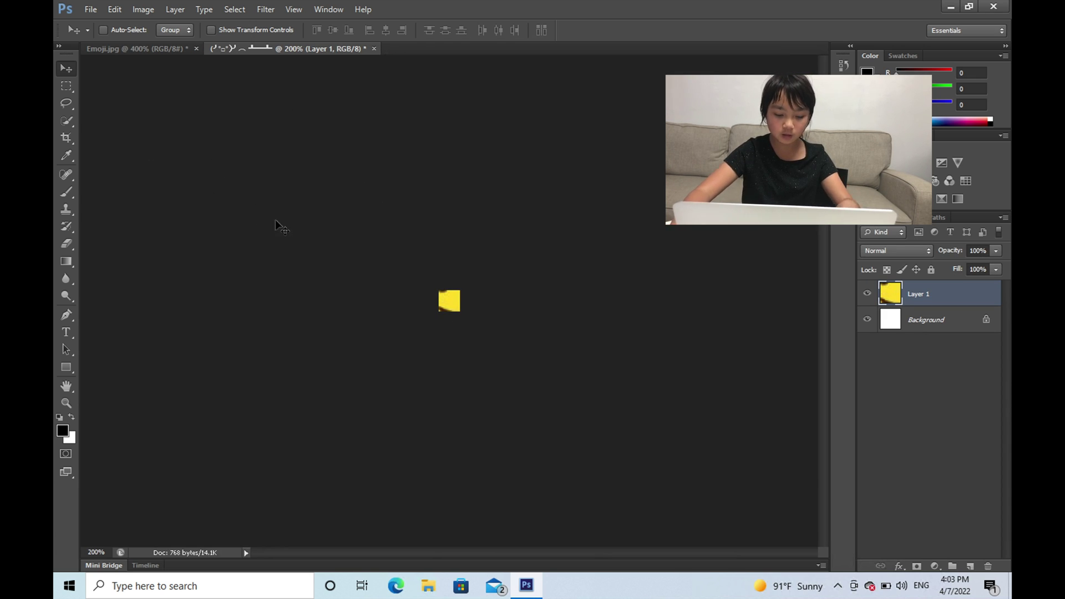
# Scale the smiley layer down with Free Transform to fit the small canvas
pyautogui.hotkey('ctrl', 't')
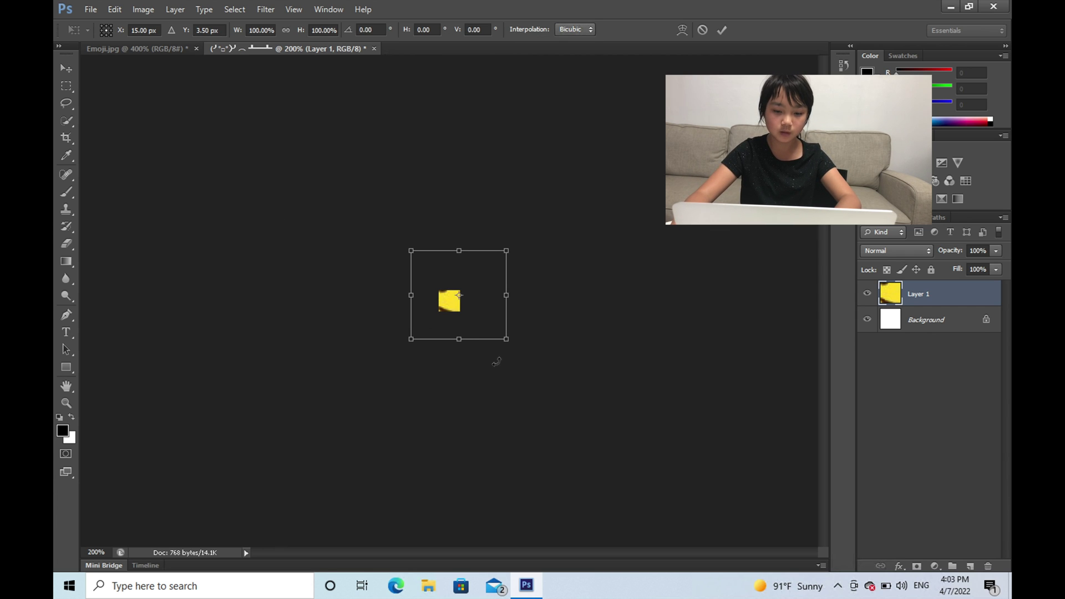
pyautogui.moveTo(506, 340); pyautogui.dragTo(460, 311)
pyautogui.moveTo(406, 248); pyautogui.dragTo(439, 290)
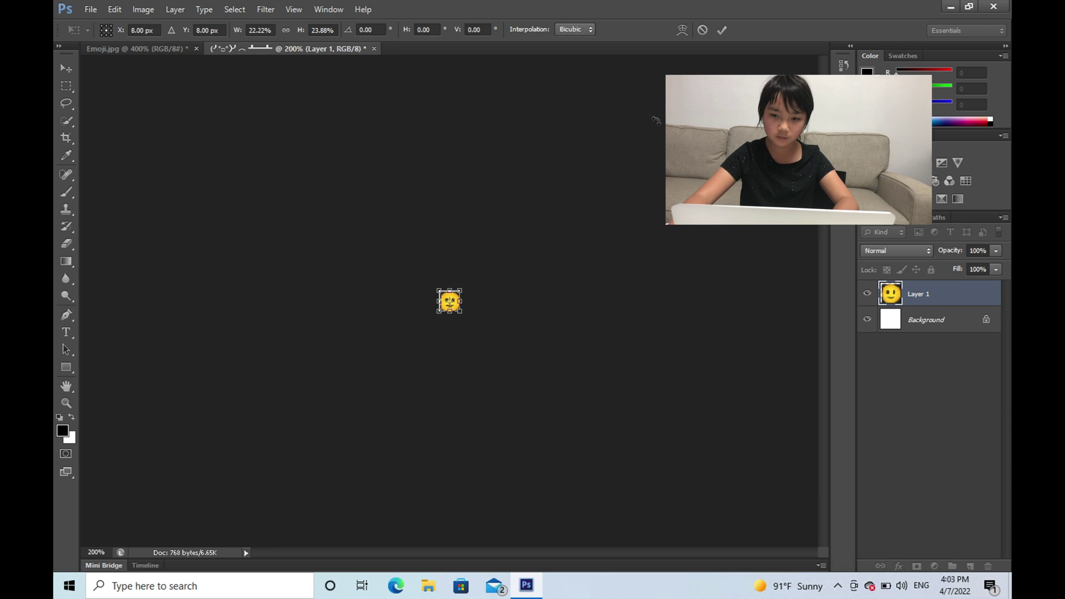
pyautogui.click(723, 31)
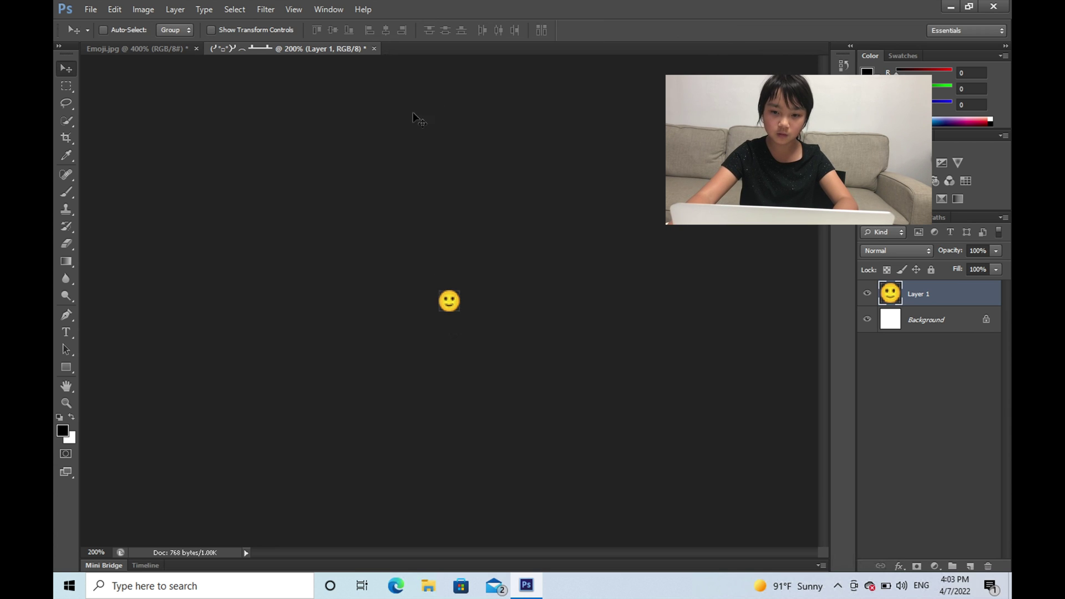
# Zoom the small smiley canvas in to 800%
pyautogui.click(65, 408)
pyautogui.click(445, 320)
pyautogui.click(445, 319)
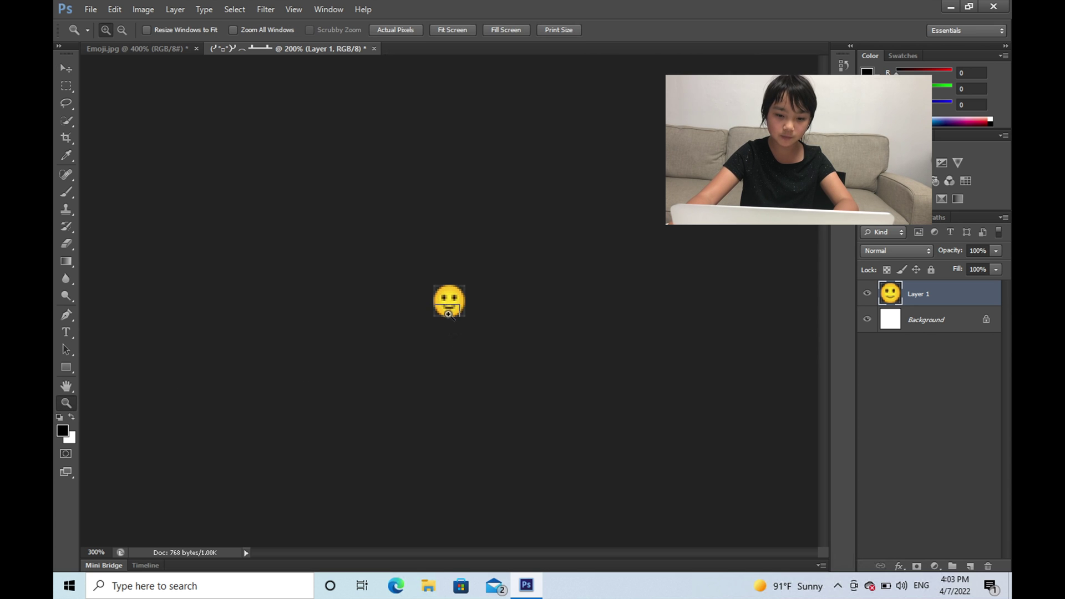
pyautogui.click(446, 317)
pyautogui.click(447, 316)
pyautogui.click(448, 315)
pyautogui.click(444, 272)
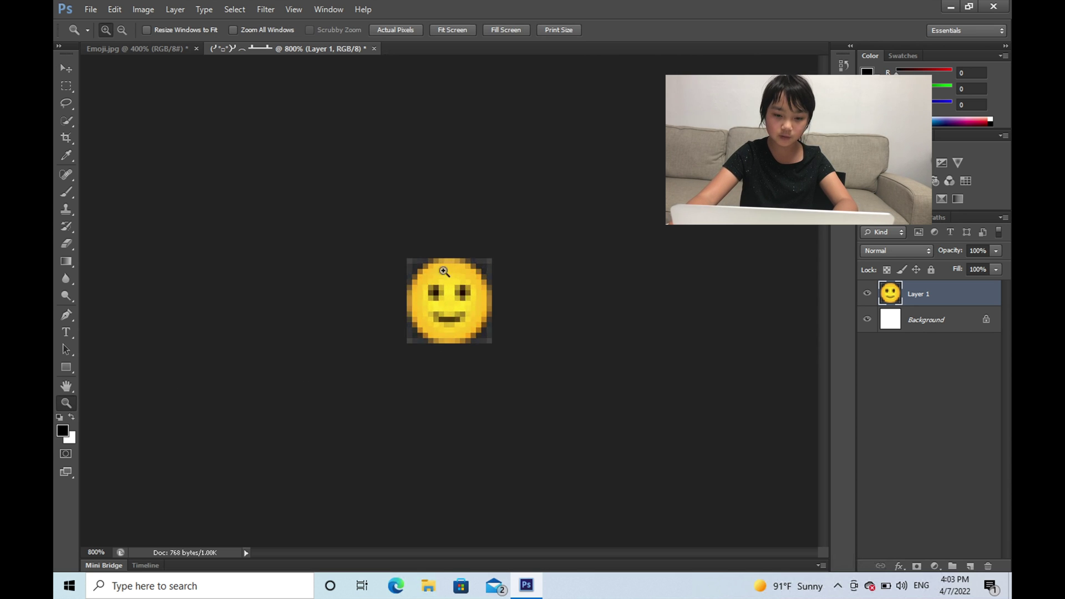
# Check that the image colour mode is RGB without changing it
pyautogui.click(66, 69)
pyautogui.click(143, 10)
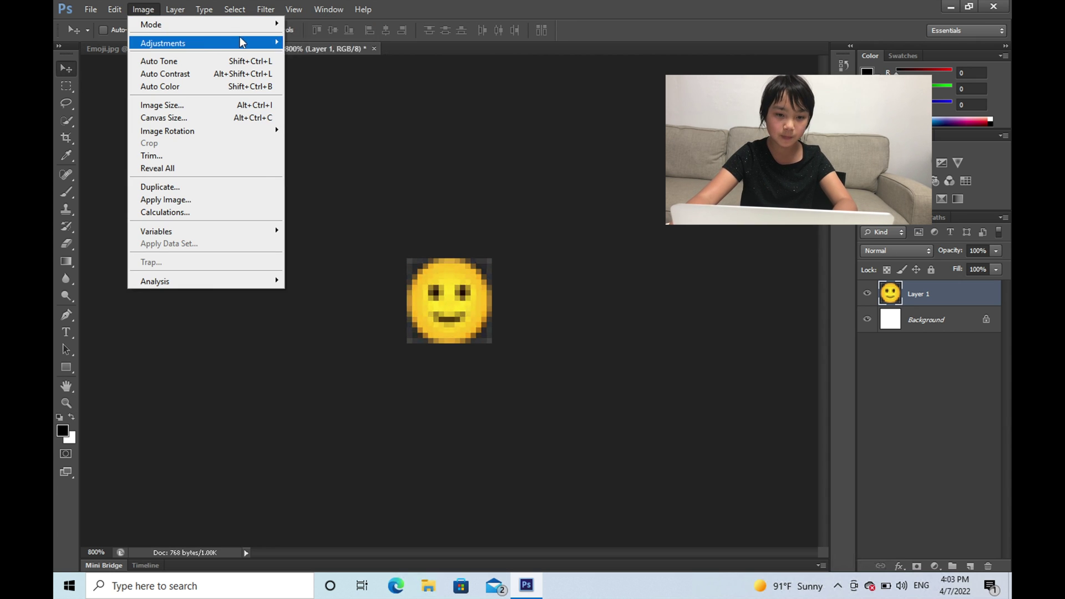
pyautogui.moveTo(238, 43)
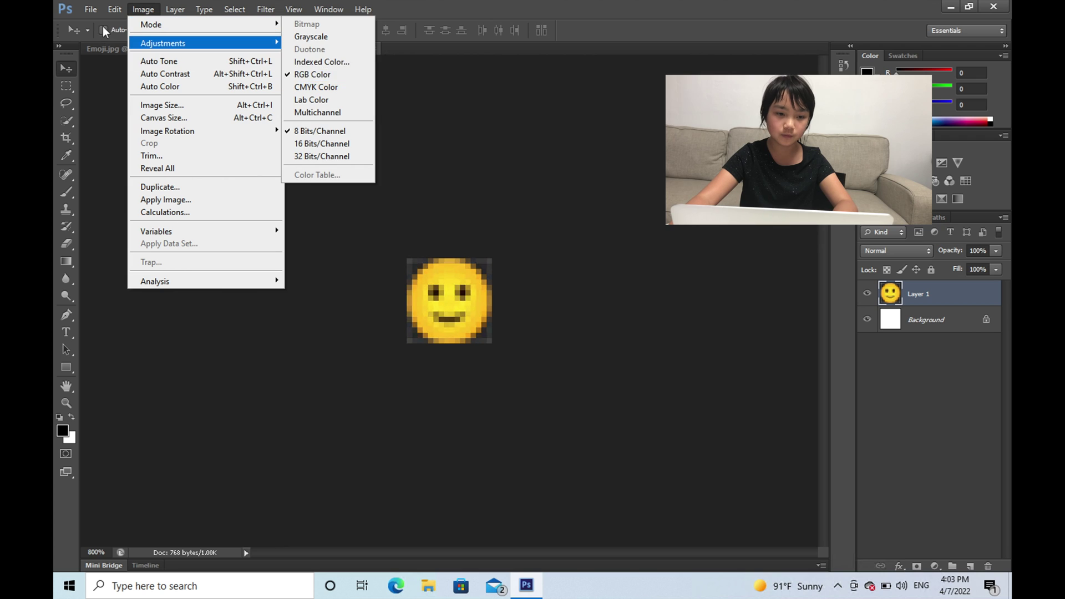
pyautogui.click(86, 36)
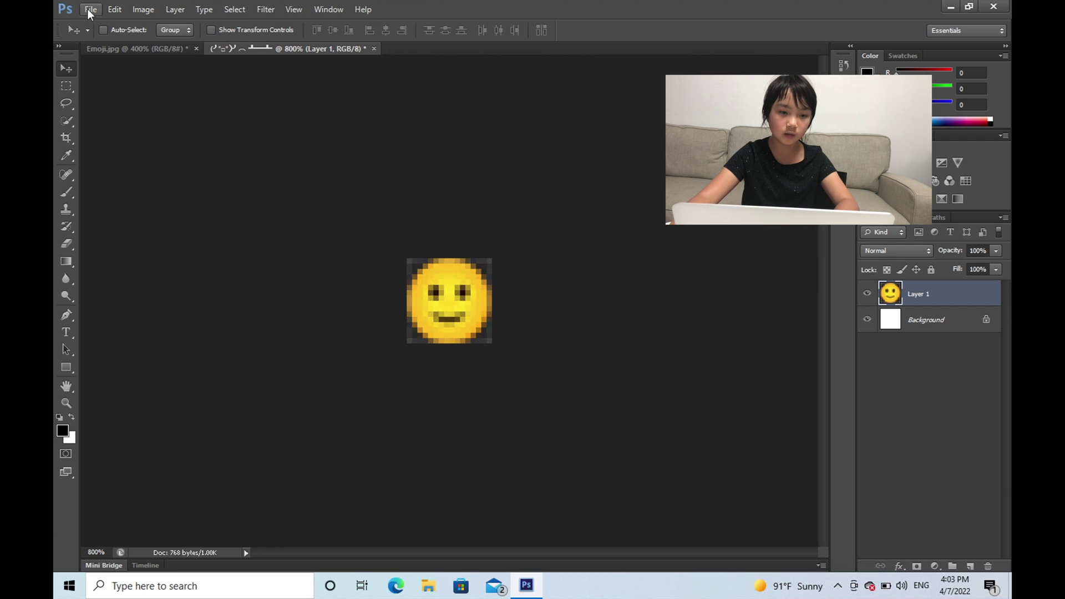
# Delete the white Background layer, leaving only Layer 1
pyautogui.click(931, 343)
pyautogui.click(928, 328)
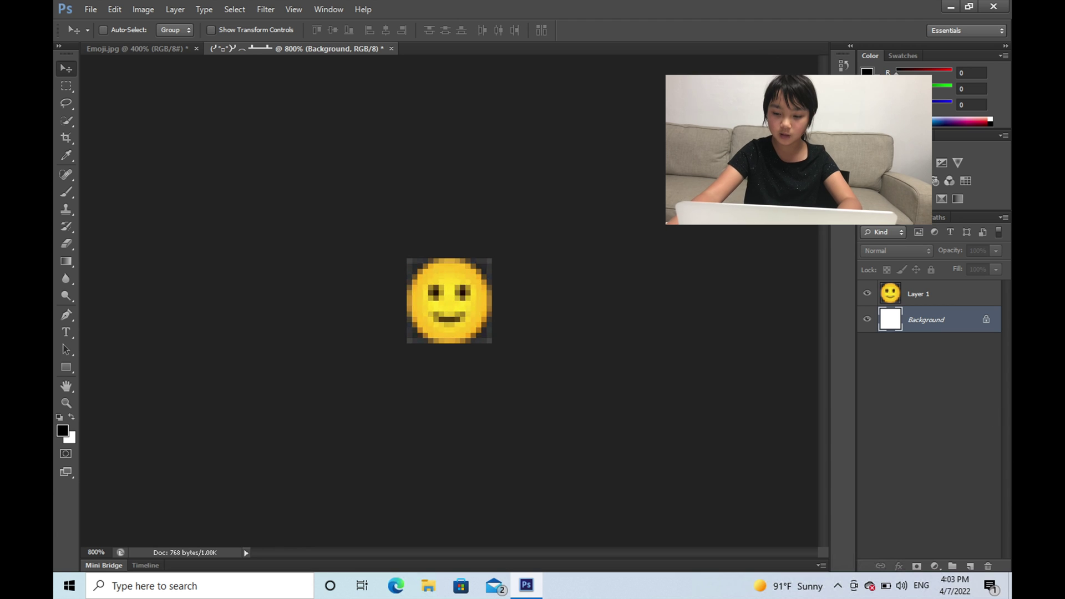
pyautogui.click(989, 567)
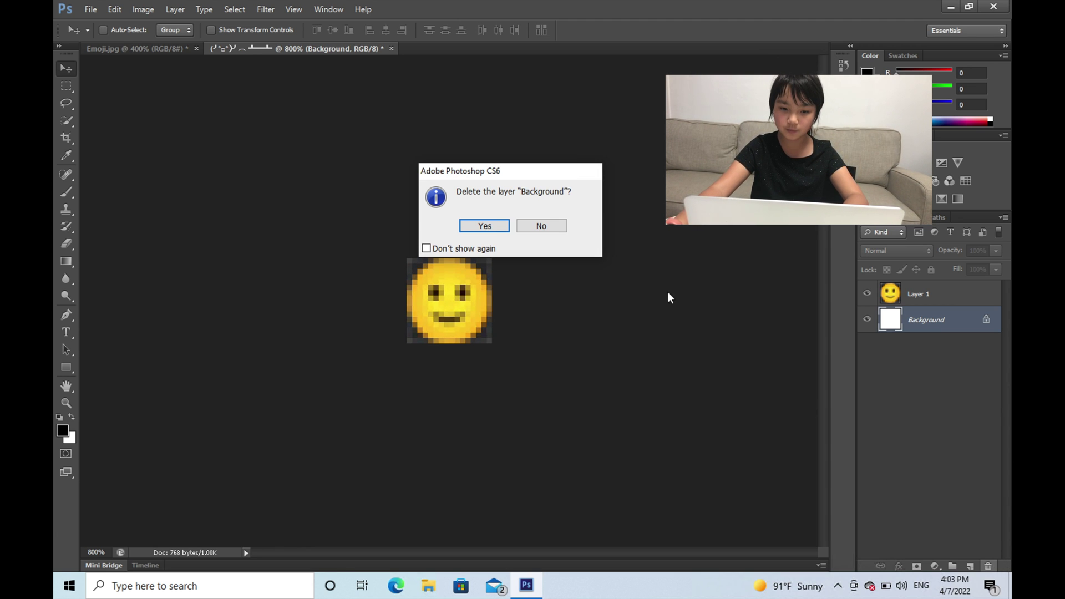
pyautogui.click(485, 226)
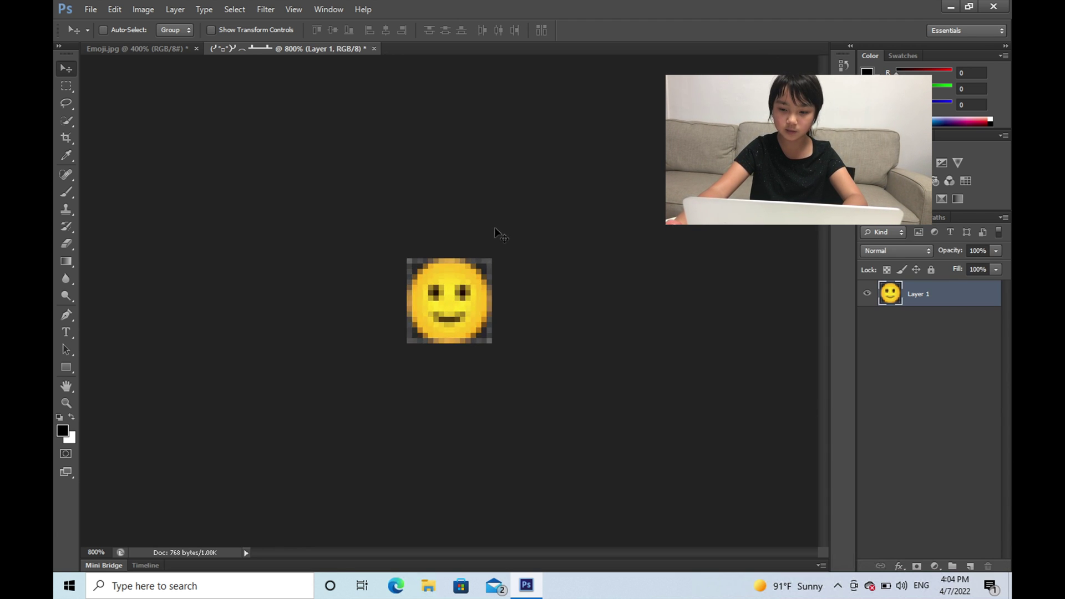
pyautogui.moveTo(93, 8)
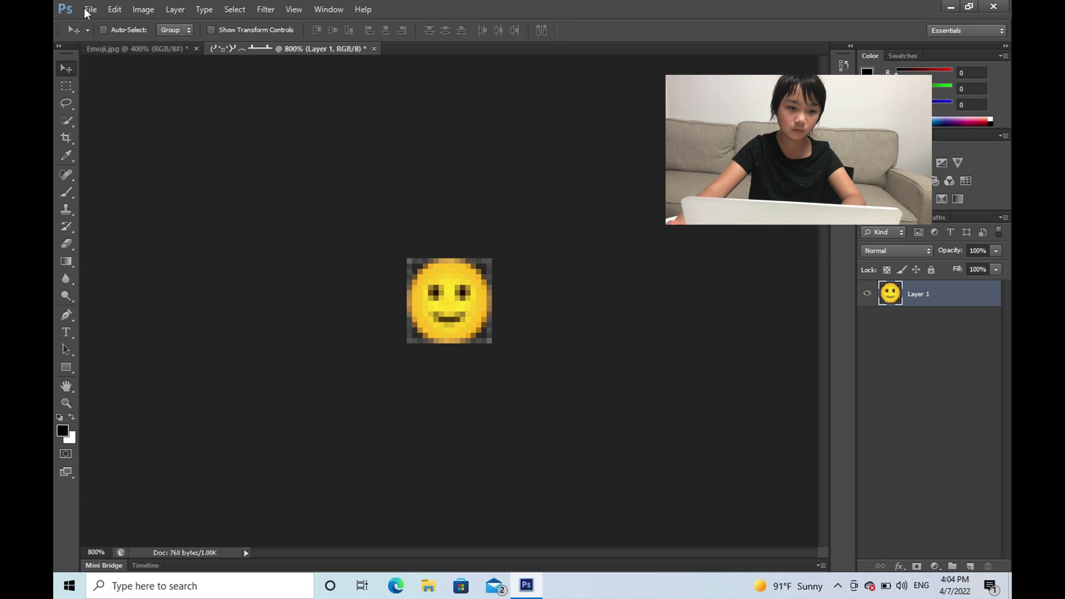
pyautogui.click(89, 9)
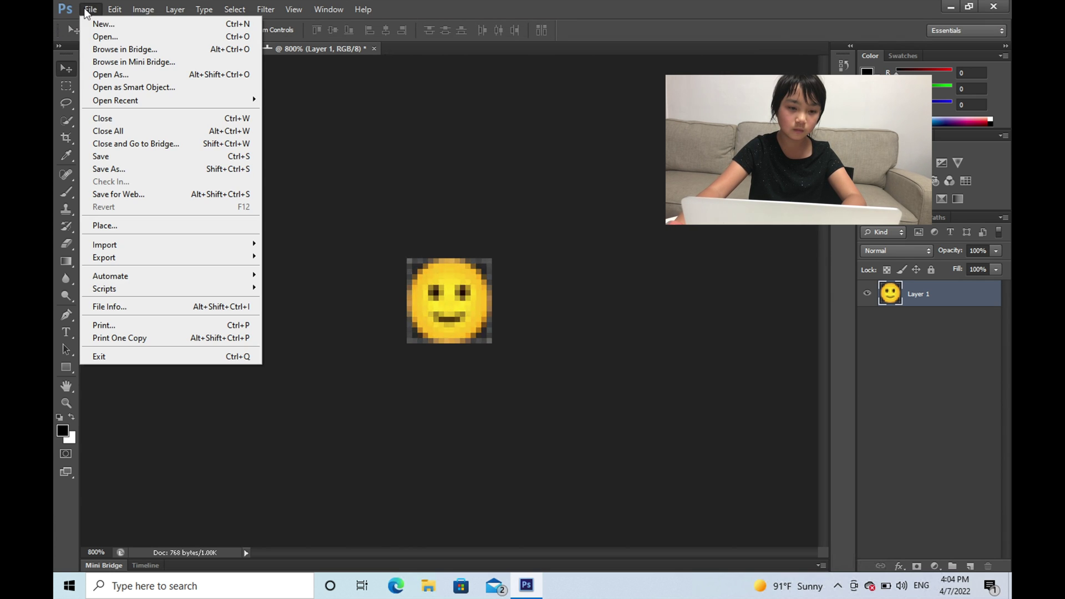
# Save the smiley as Emoji.png in Downloads with Smallest / Slow PNG compression
pyautogui.click(107, 170)
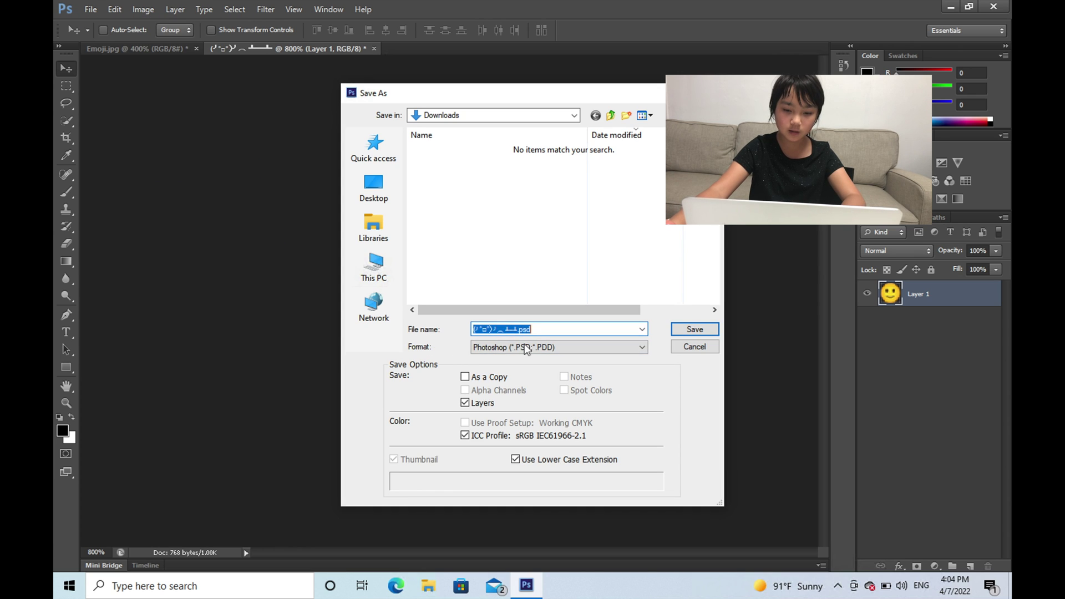
pyautogui.write('Emoji')
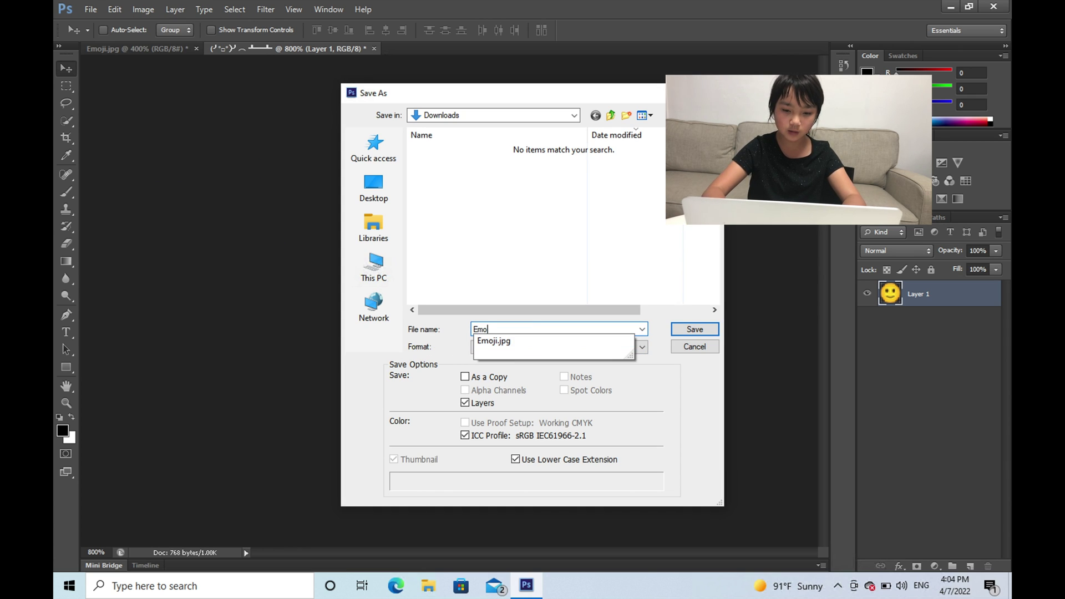
pyautogui.click(469, 344)
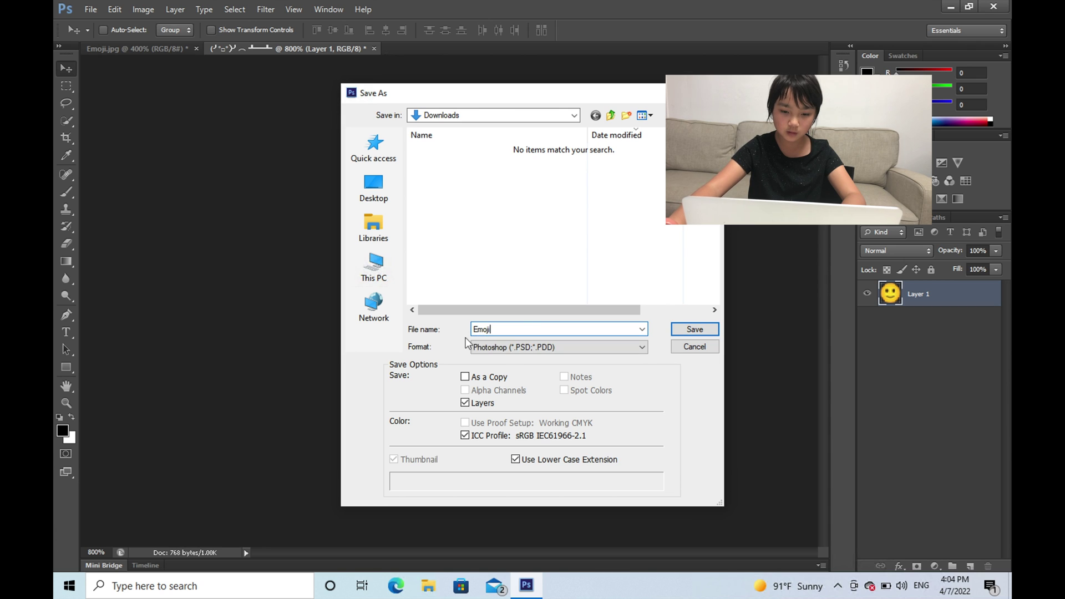
pyautogui.click(481, 350)
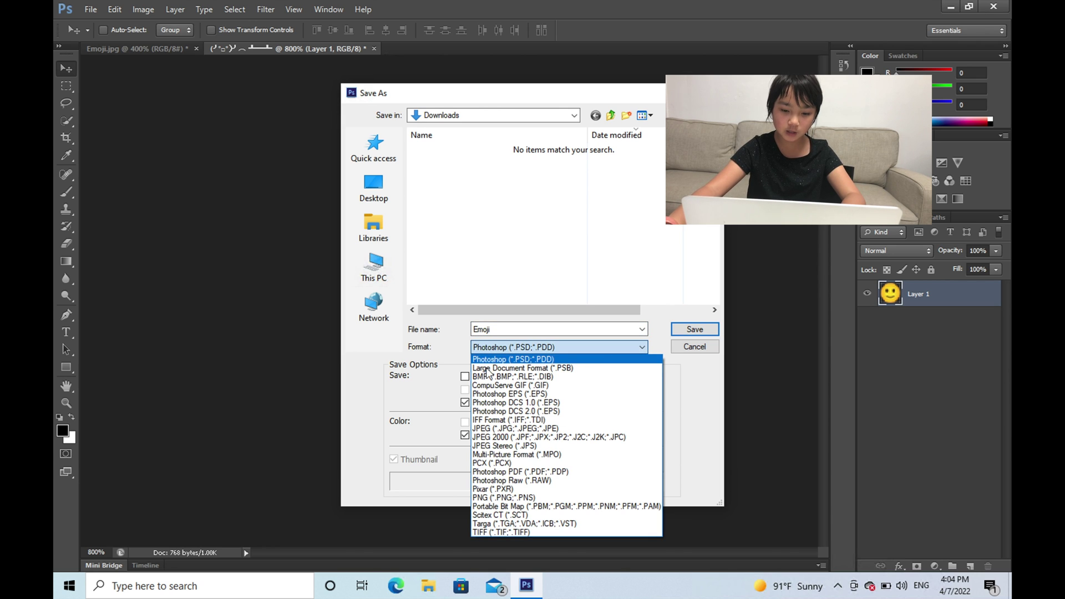
pyautogui.click(506, 497)
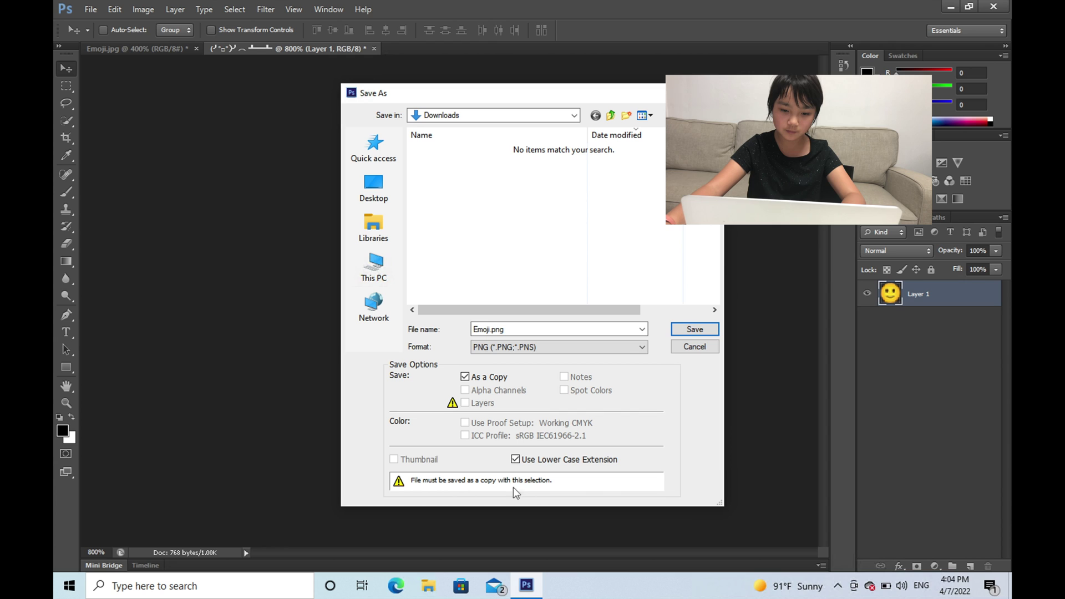
pyautogui.click(690, 331)
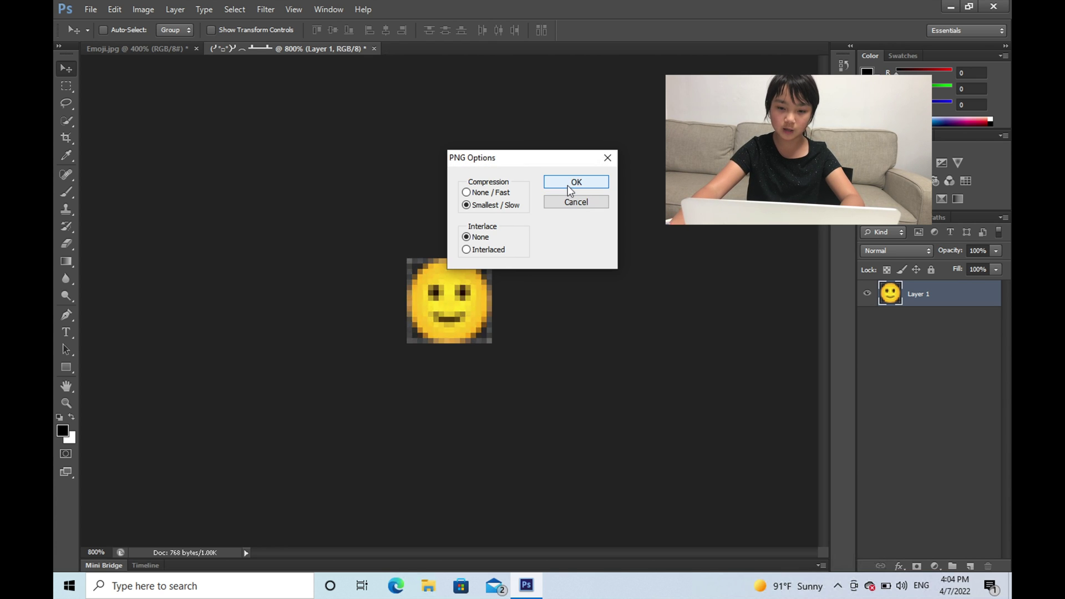
pyautogui.click(570, 183)
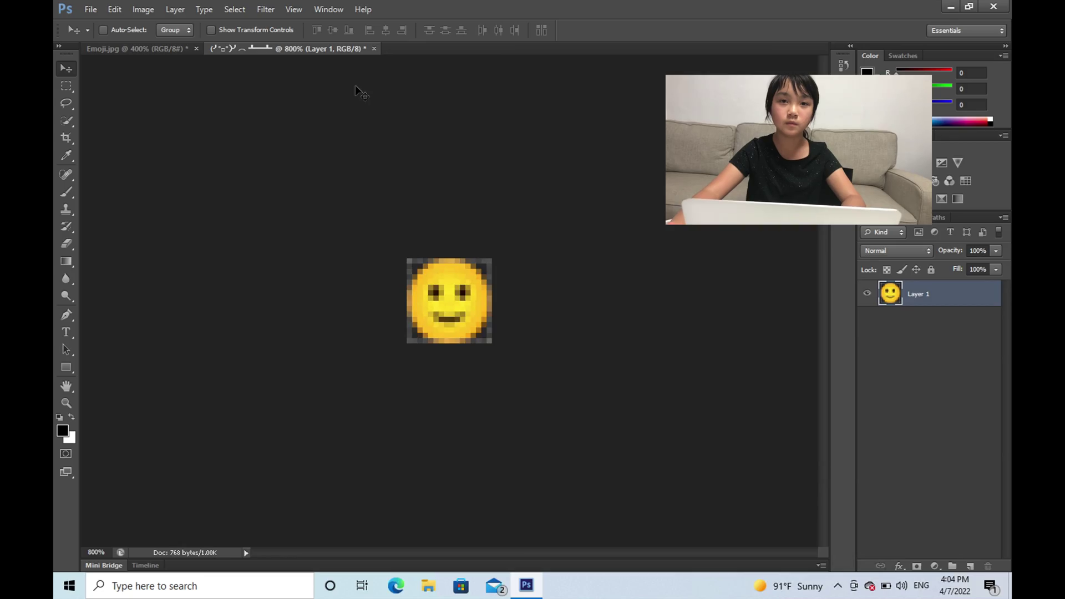